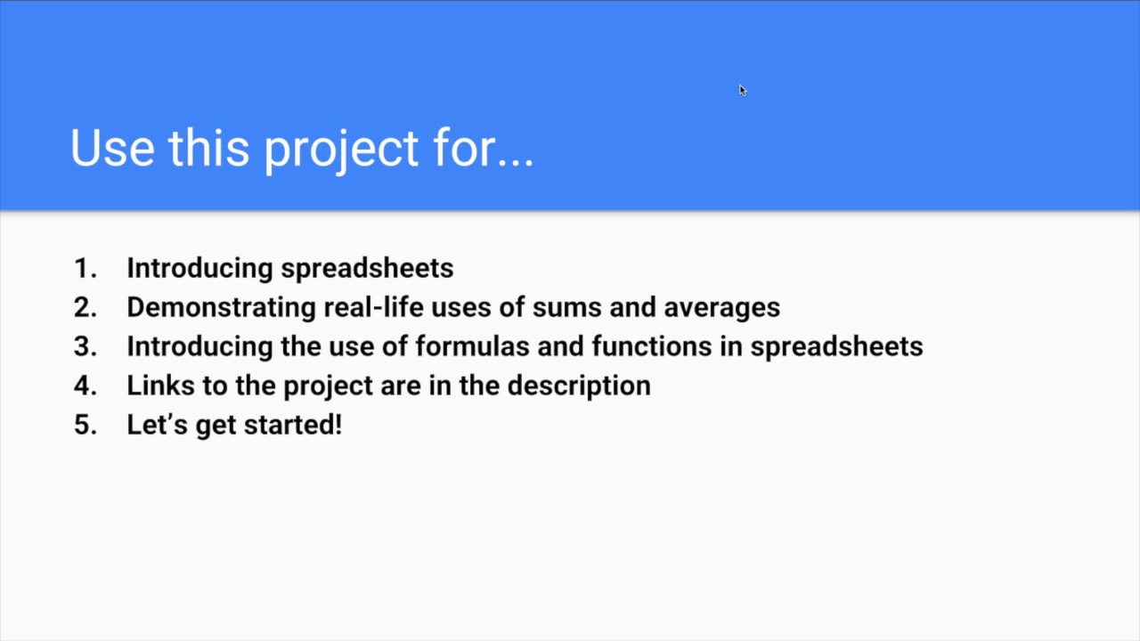
# End the slide show and review the Bowling Example project spreadsheet and the Spreadsheets-Bowling assignment directions
pyautogui.press('Escape')
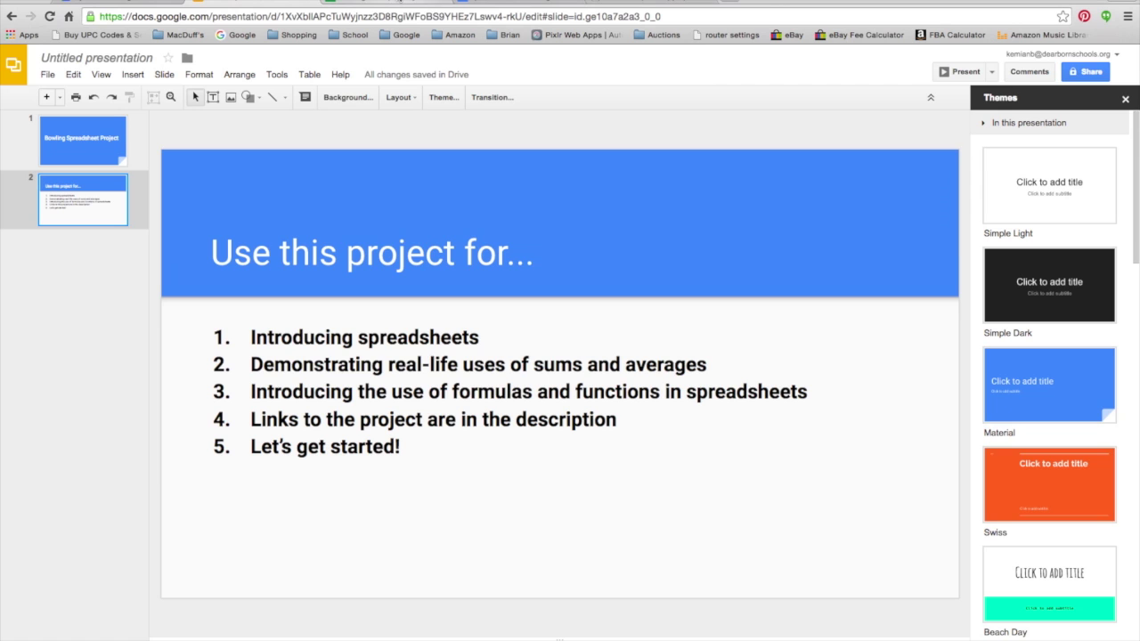
pyautogui.click(392, 3)
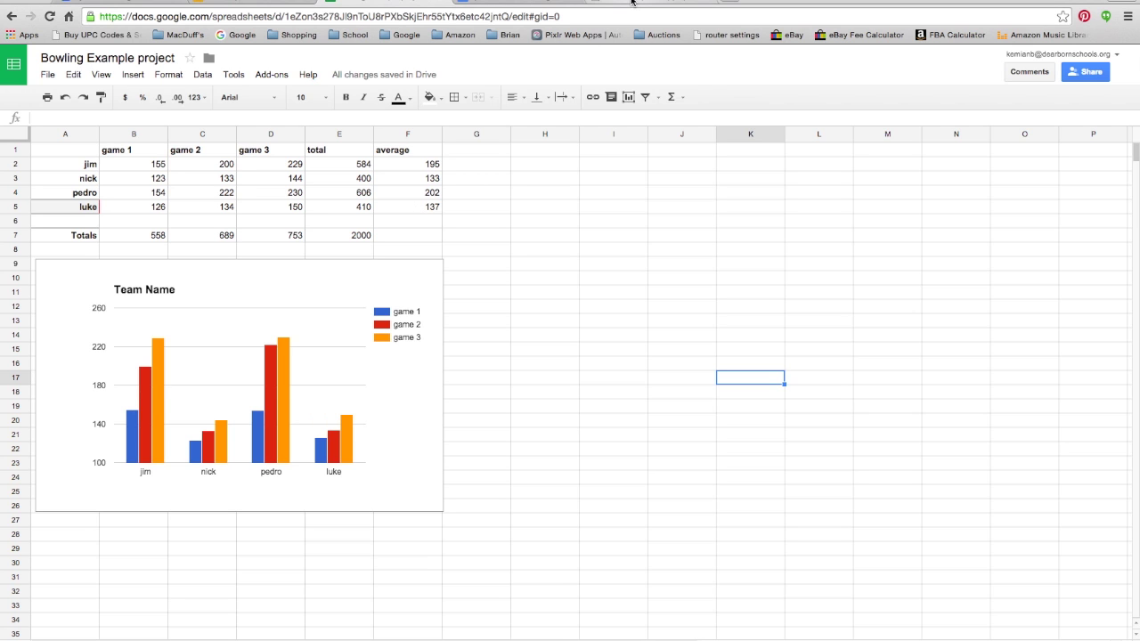
pyautogui.click(524, 2)
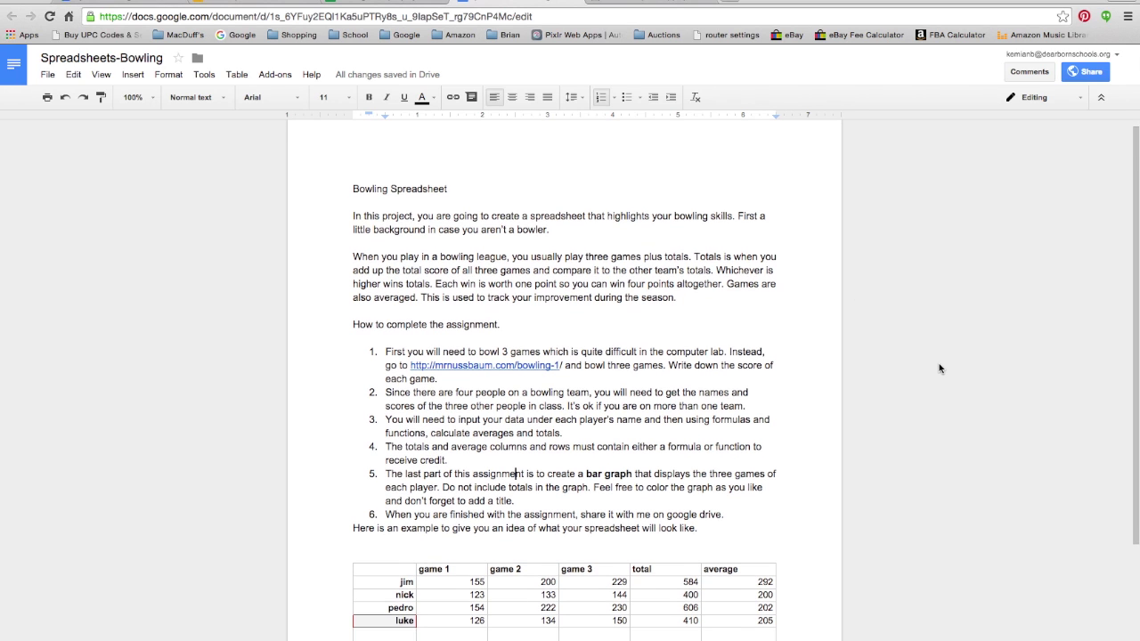
pyautogui.scroll(-1, 939, 368)
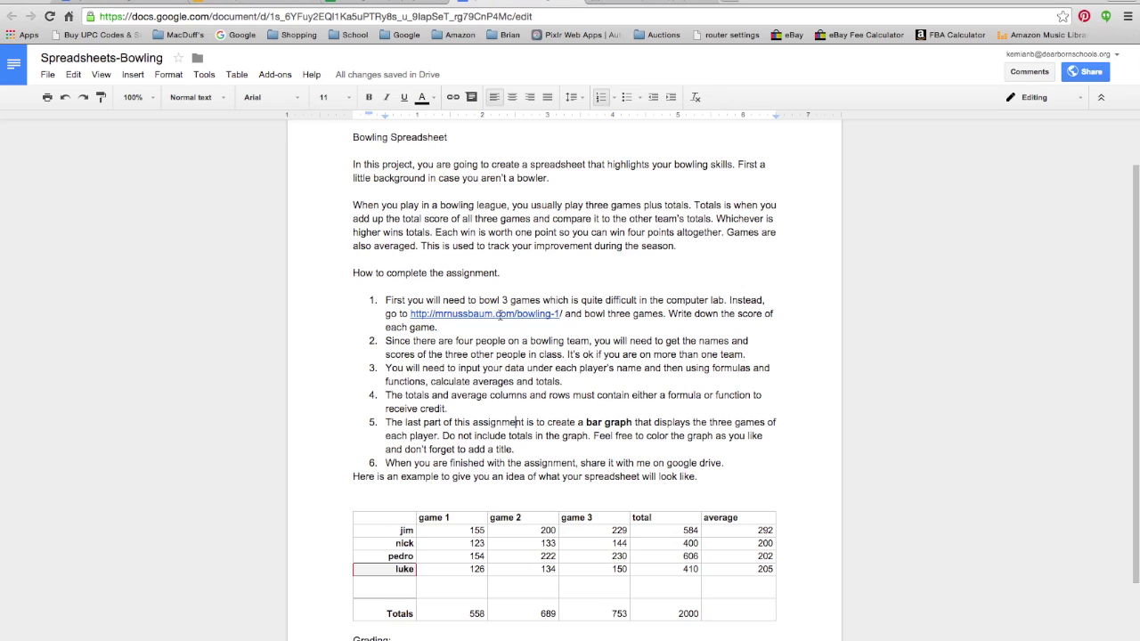
# Open the mrnussbaum.com bowling link from the first instruction and start the Bowling Pin Math game
pyautogui.click(491, 314)
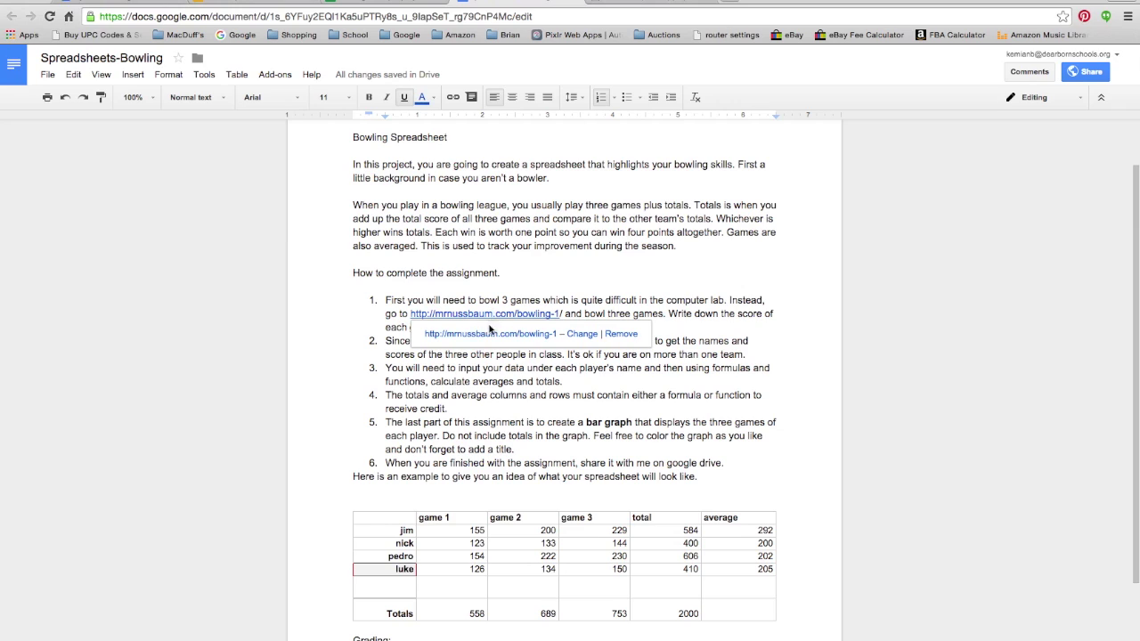
pyautogui.click(490, 334)
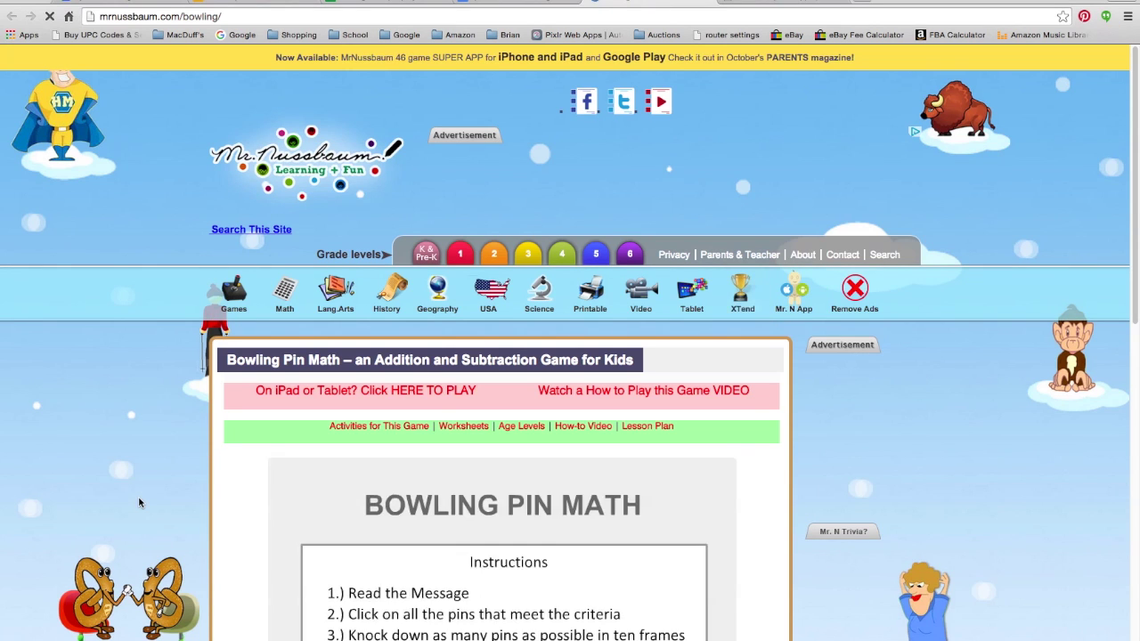
pyautogui.scroll(-5, 182, 495)
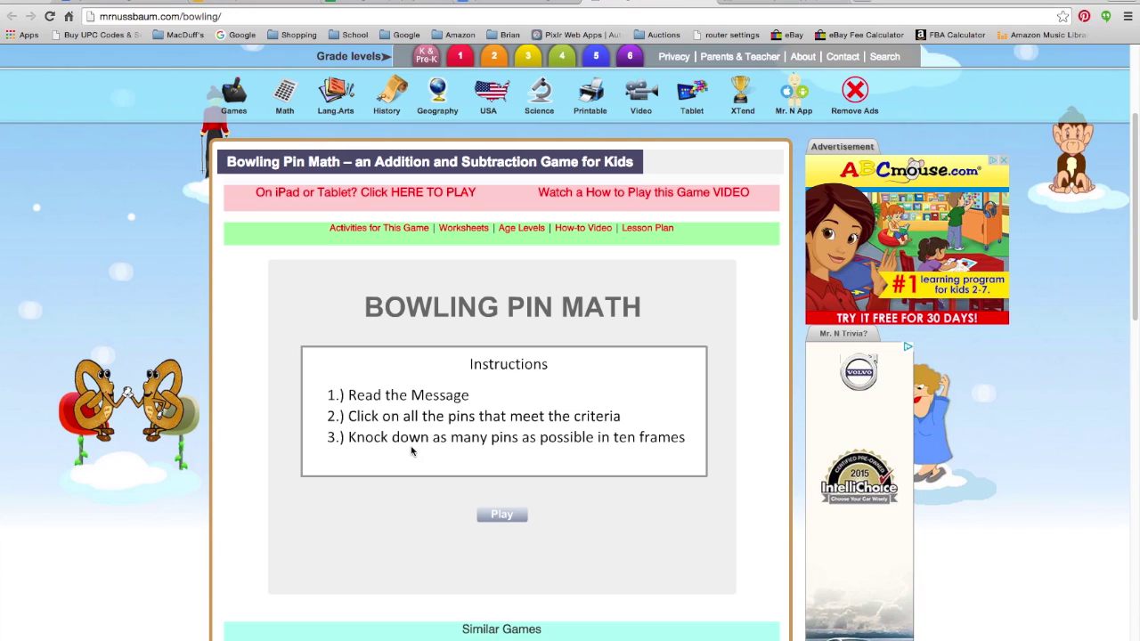
pyautogui.click(499, 516)
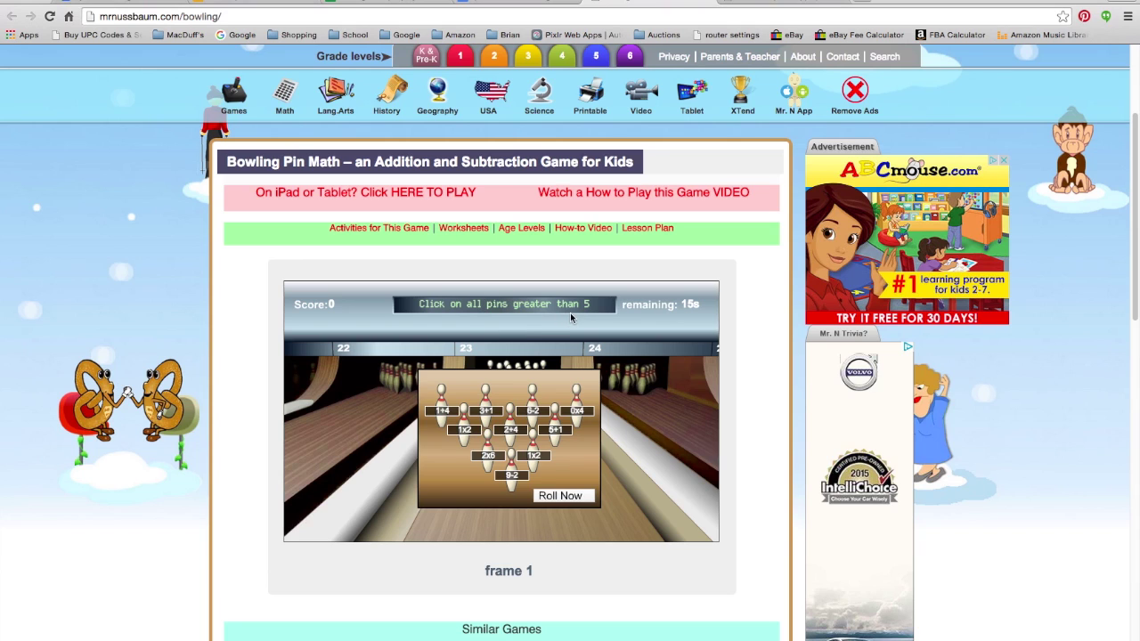
# Mark the pins whose values are greater than 5 in frame 1 and roll the ball
pyautogui.click(511, 432)
pyautogui.click(495, 458)
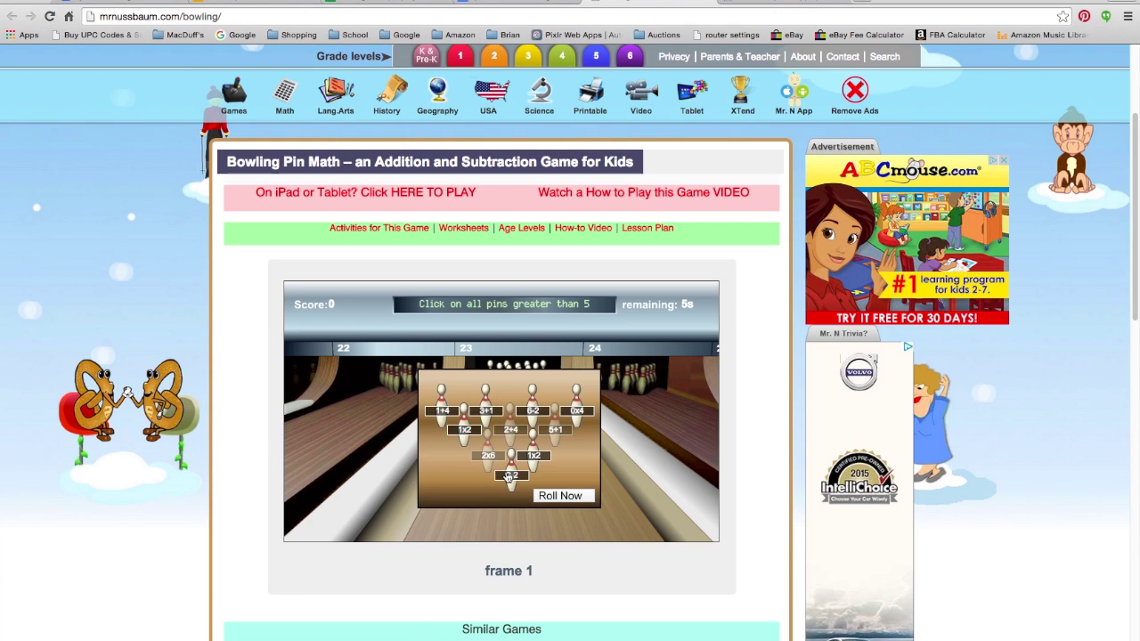
pyautogui.click(558, 497)
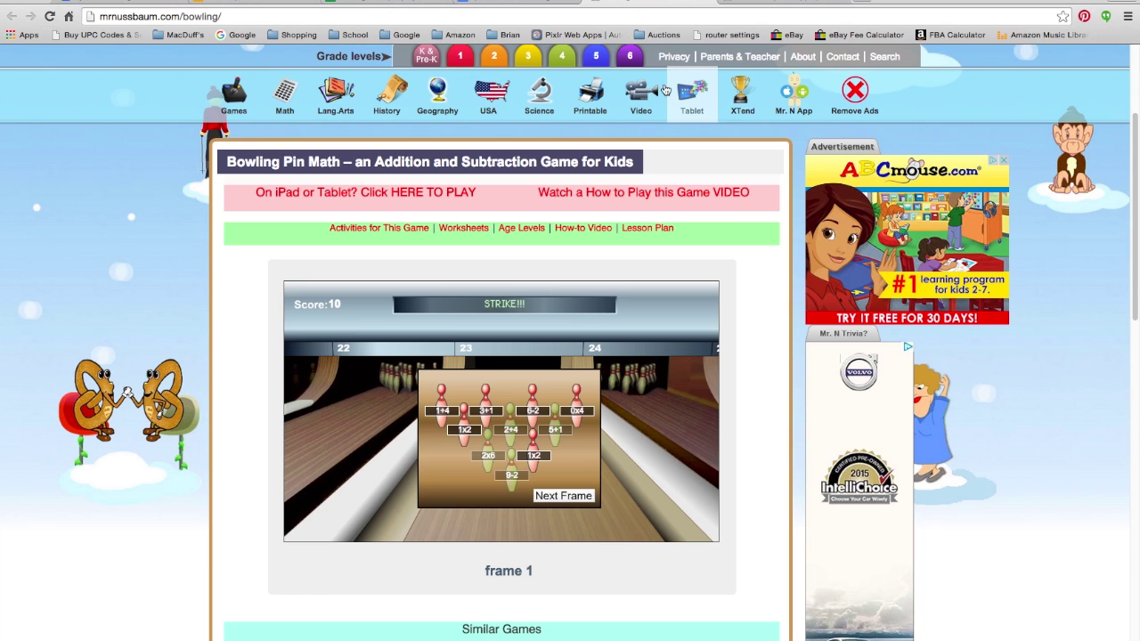
# View the ASAP Computer Apps class page and return to the Spreadsheets-Bowling directions
pyautogui.click(761, 3)
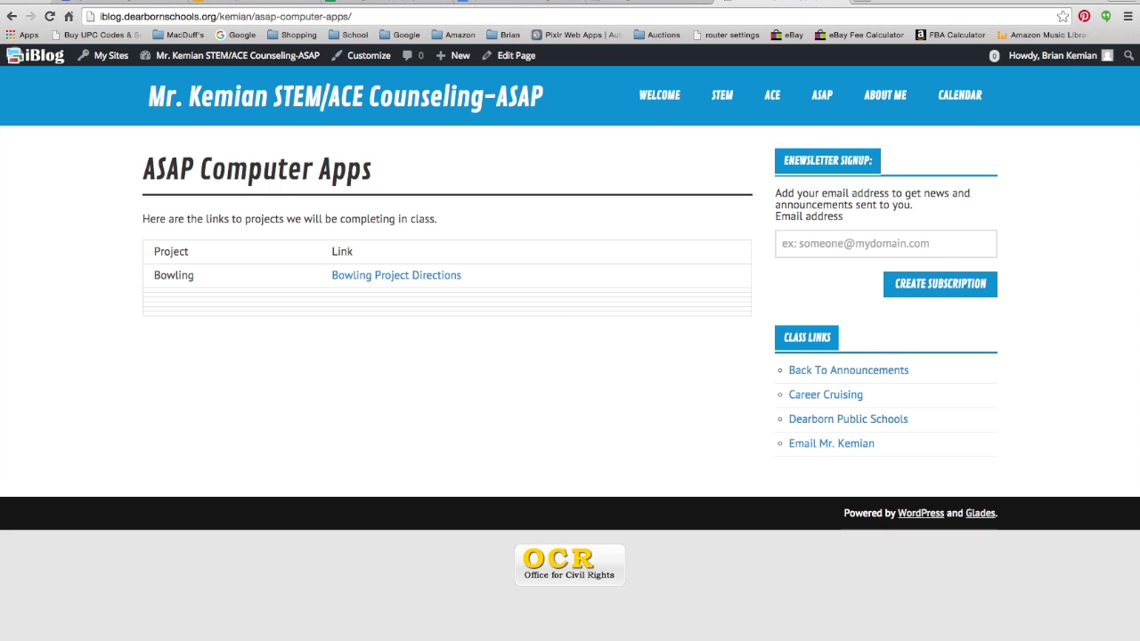
pyautogui.click(531, 2)
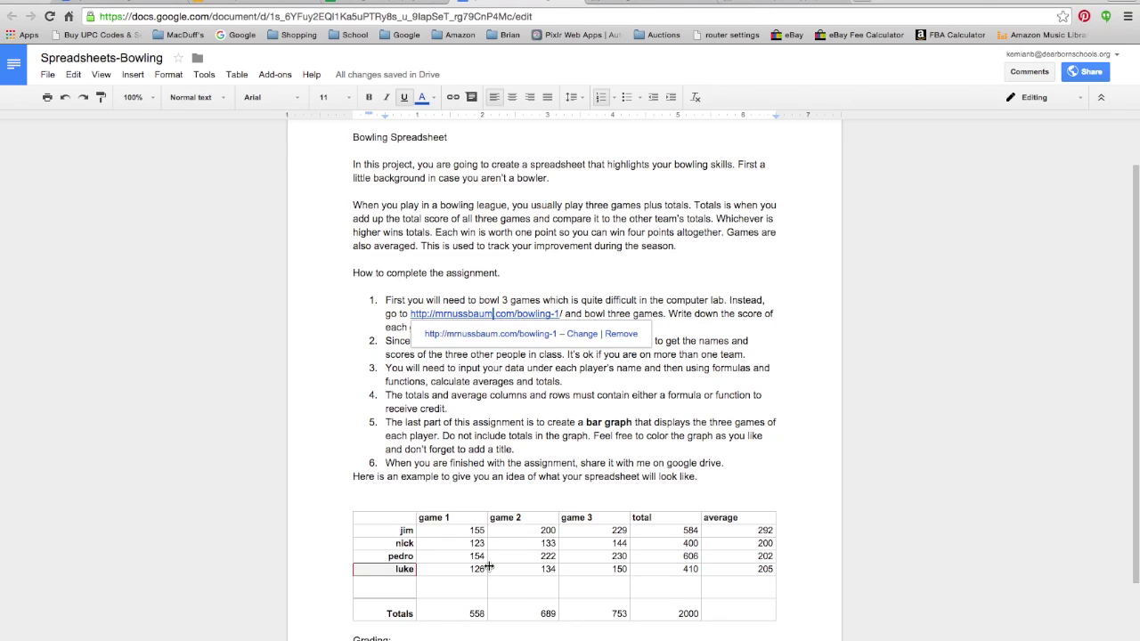
pyautogui.click(765, 396)
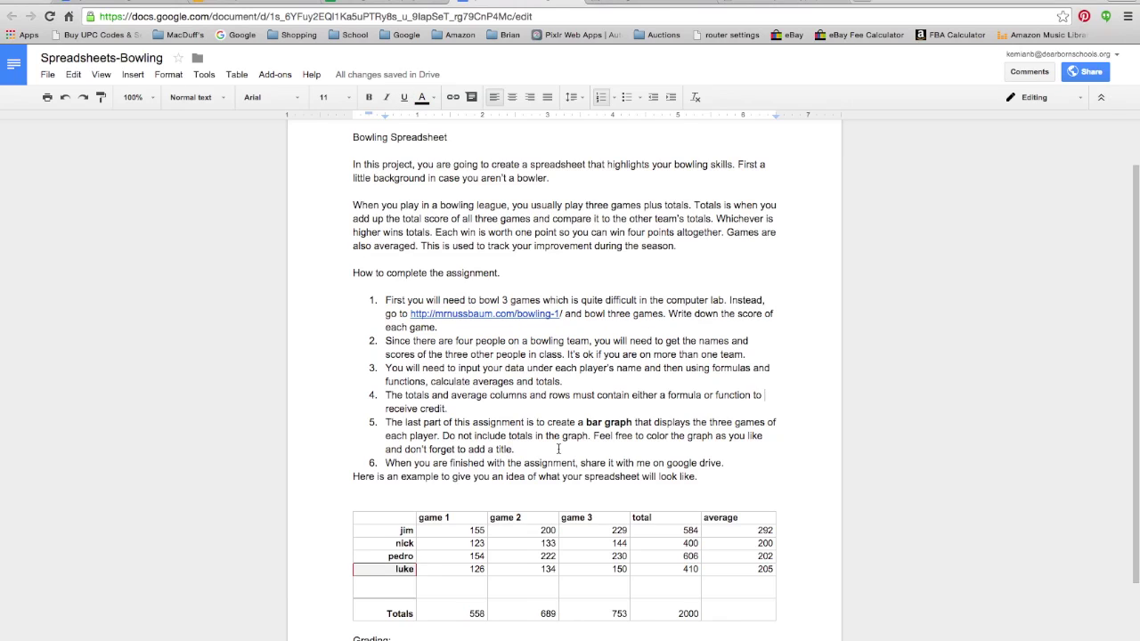
# Copy the player names and the game 1 to game 3 scores with their headers from the directions' example table
pyautogui.scroll(-2, 565, 426)
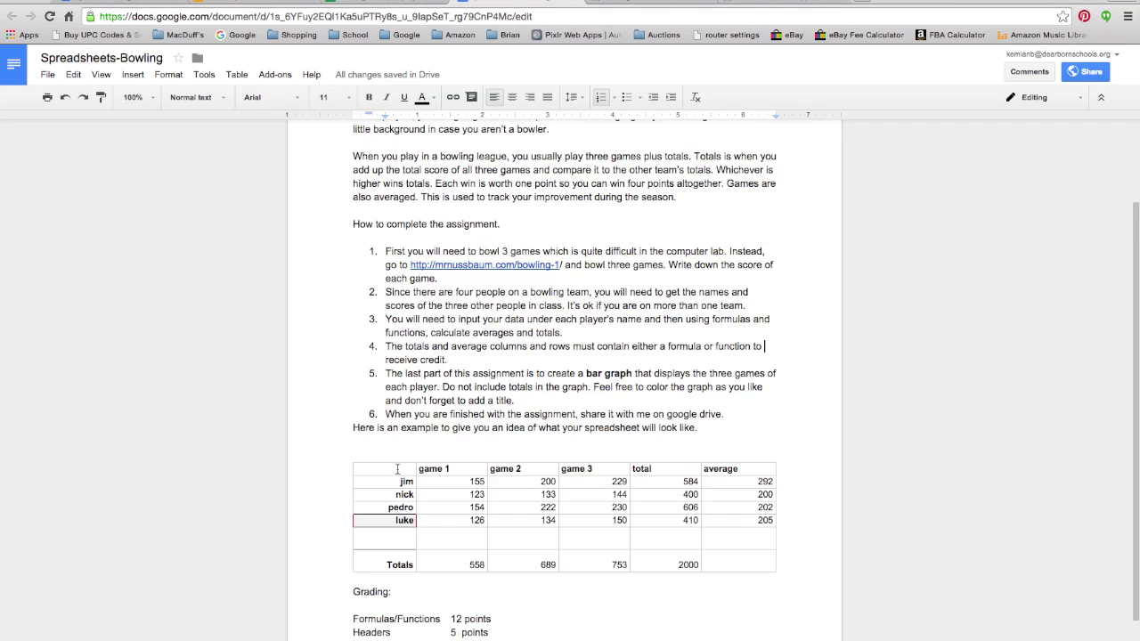
pyautogui.moveTo(397, 468); pyautogui.dragTo(581, 518)
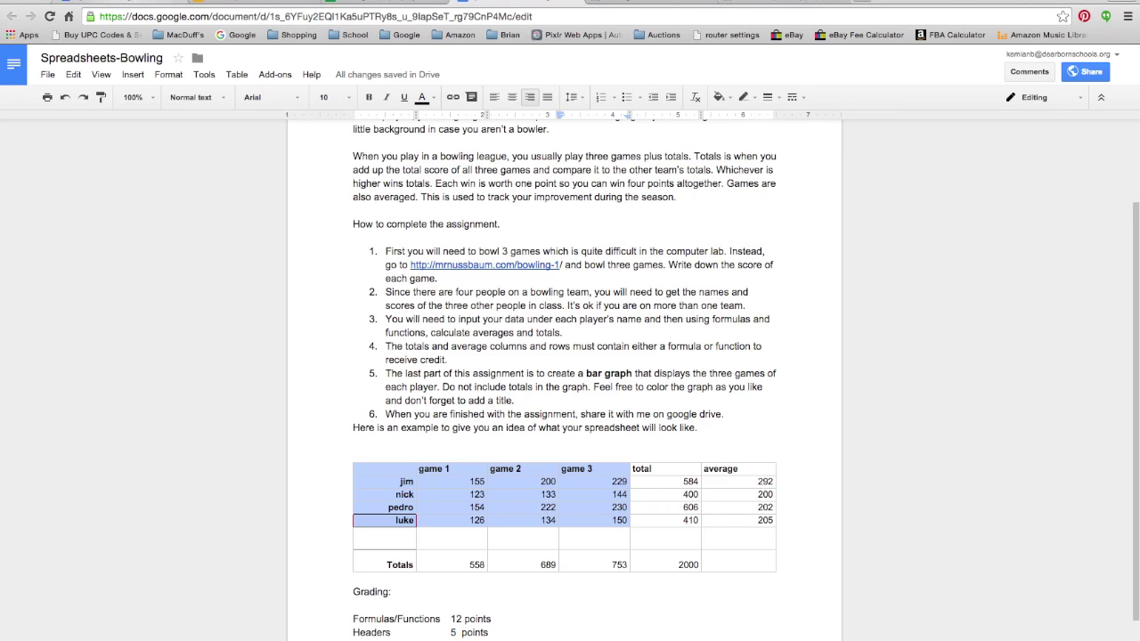
pyautogui.click(124, 0)
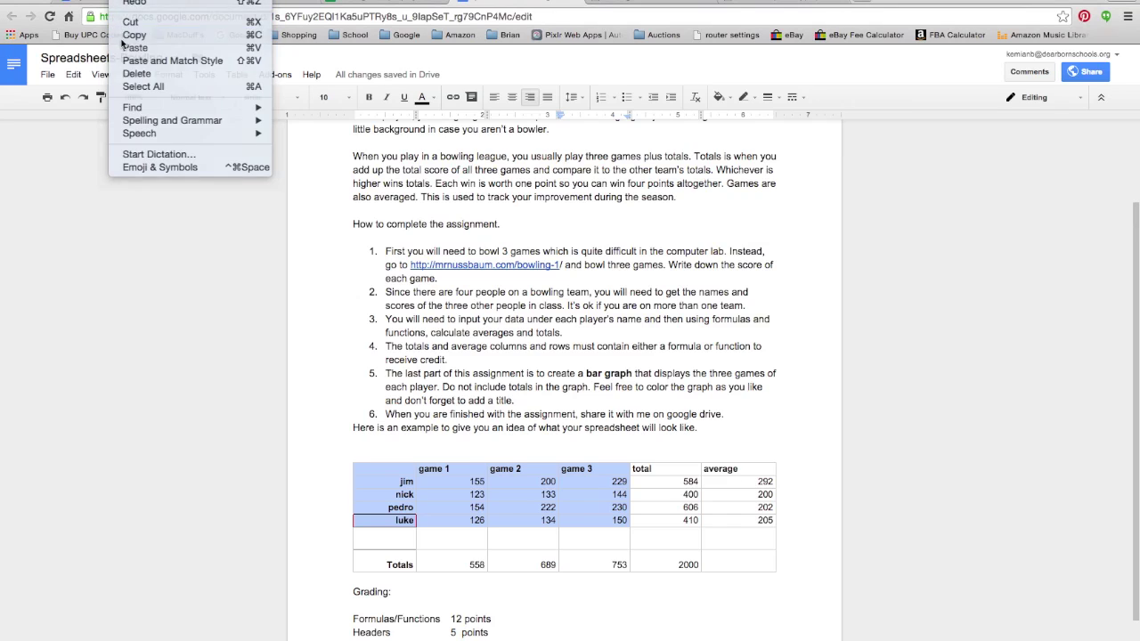
pyautogui.click(135, 35)
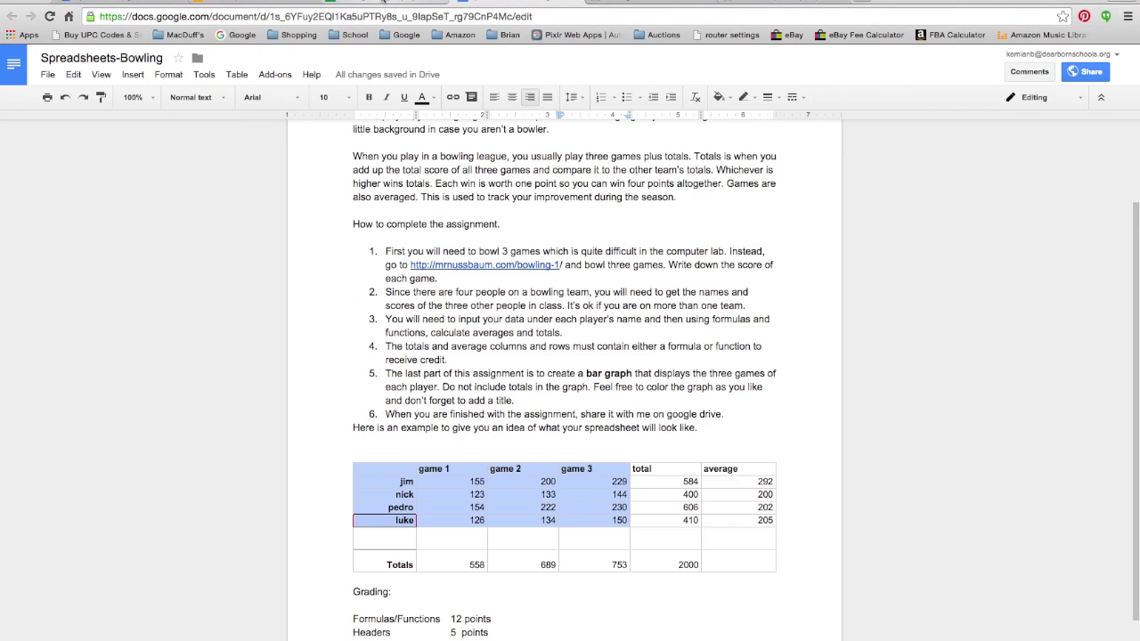
# Switch to the Bowling Example project spreadsheet and create a new blank spreadsheet from it
pyautogui.click(383, 2)
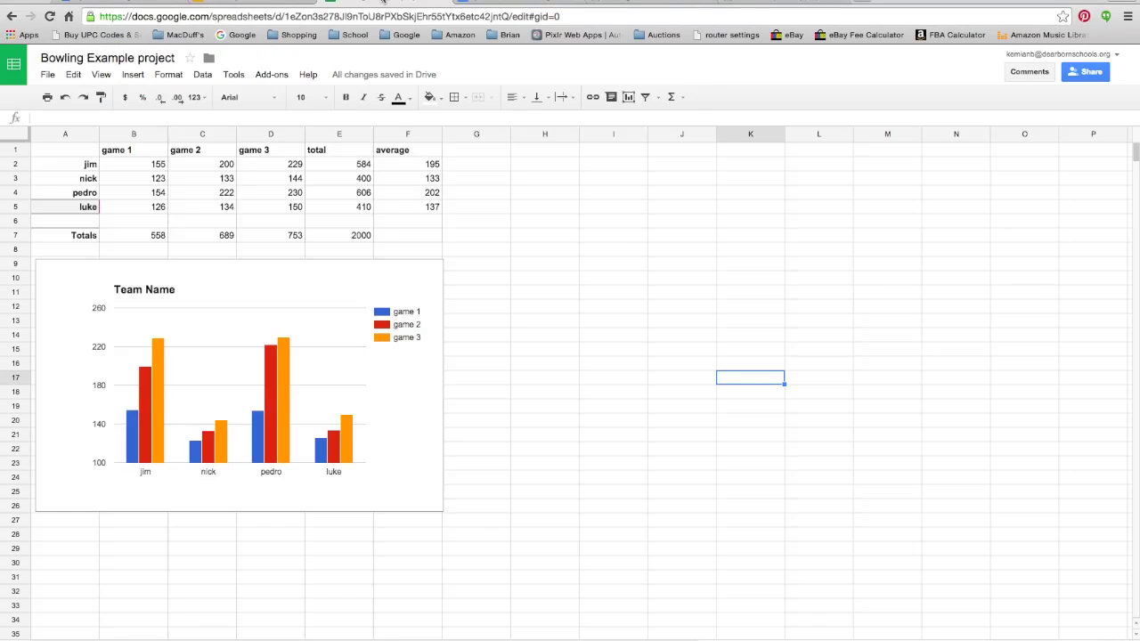
pyautogui.click(47, 74)
pyautogui.moveTo(64, 125)
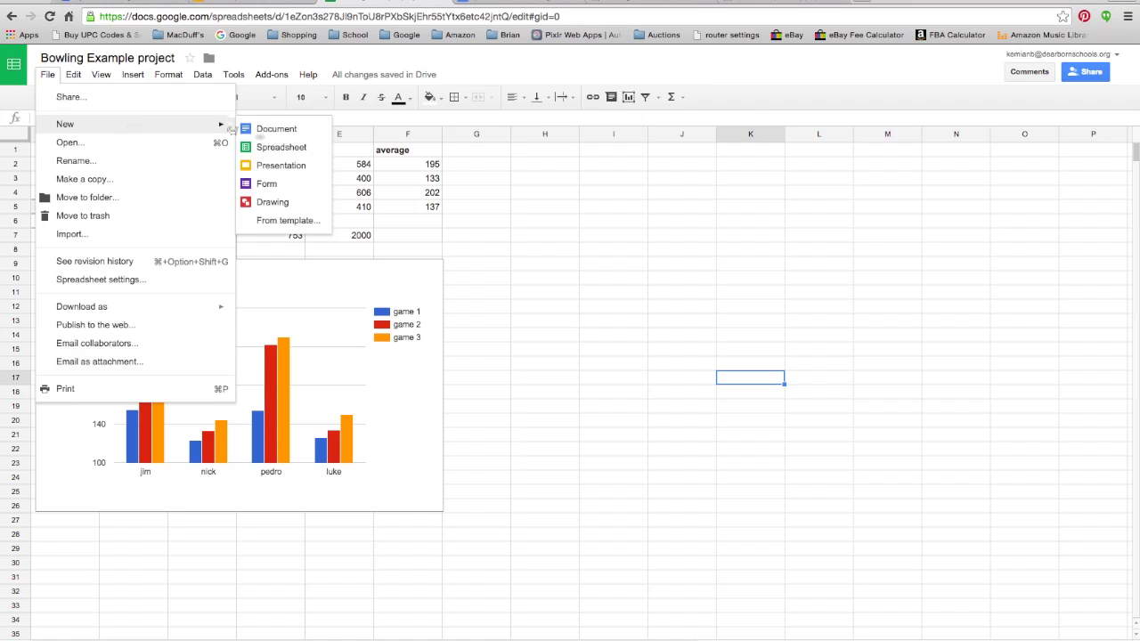
pyautogui.click(263, 148)
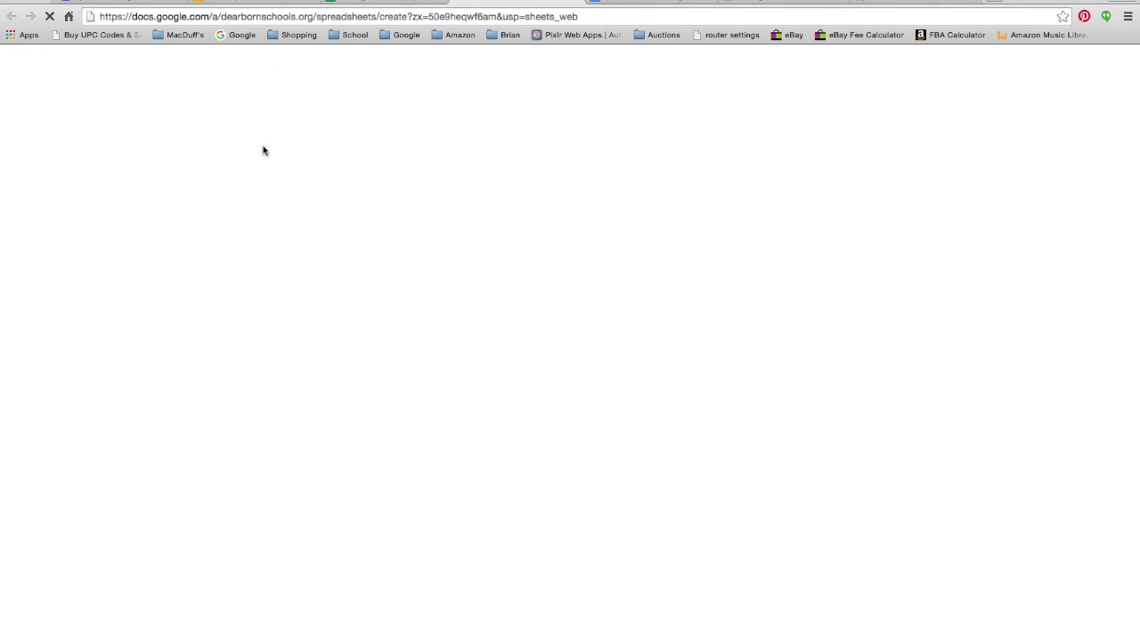
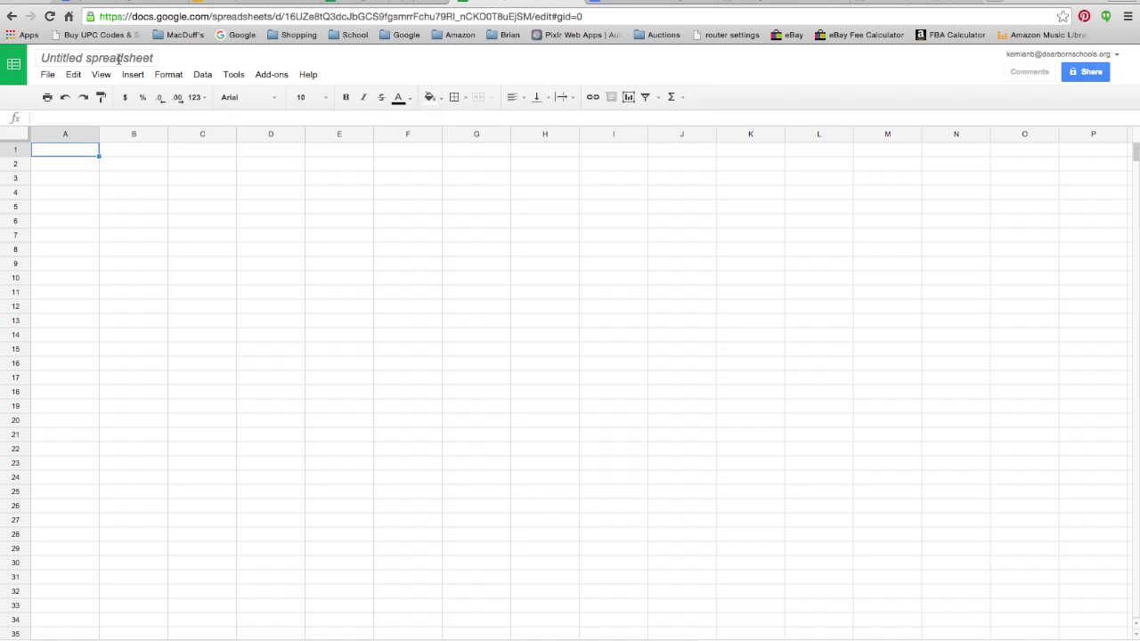
# Rename the new spreadsheet as "bowling example sheet"
pyautogui.click(119, 59)
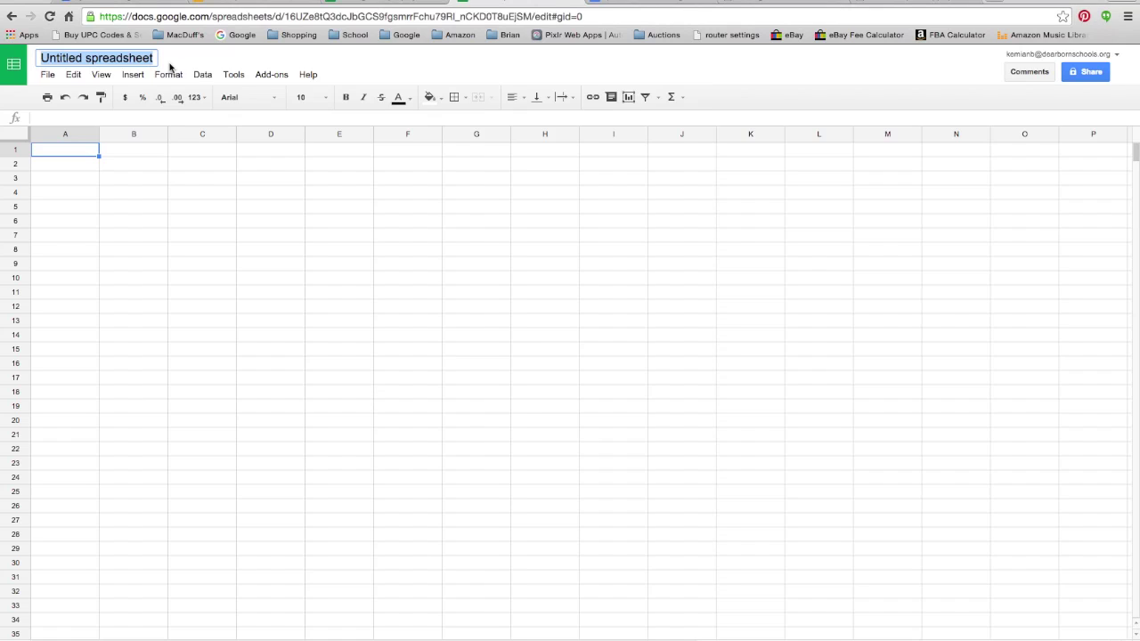
pyautogui.write('bowling example sheet')
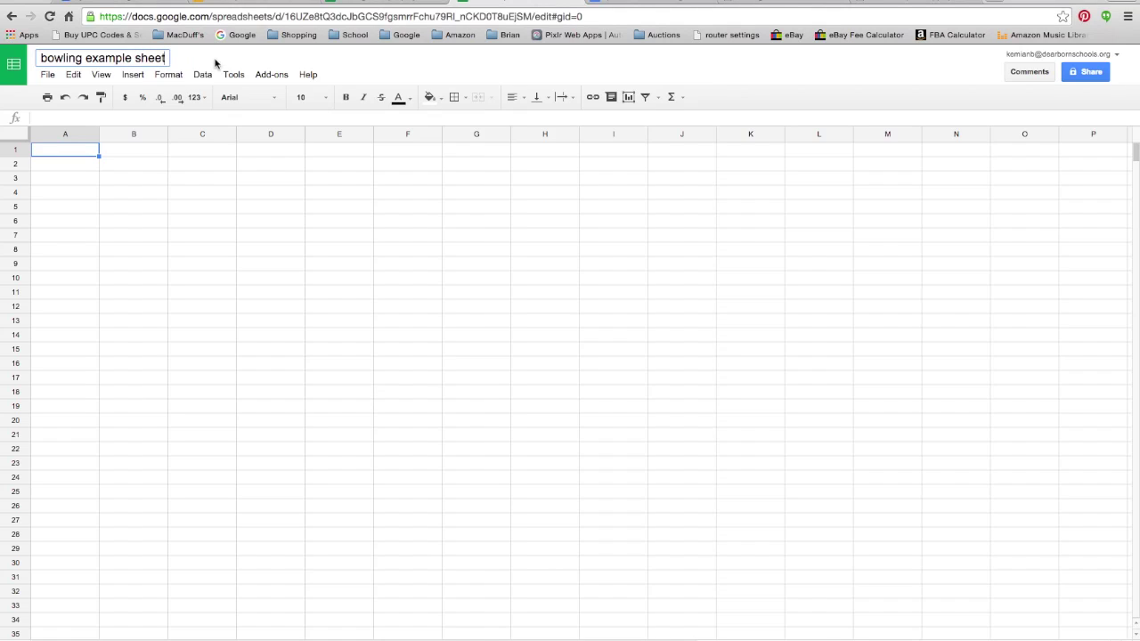
pyautogui.press('Return')
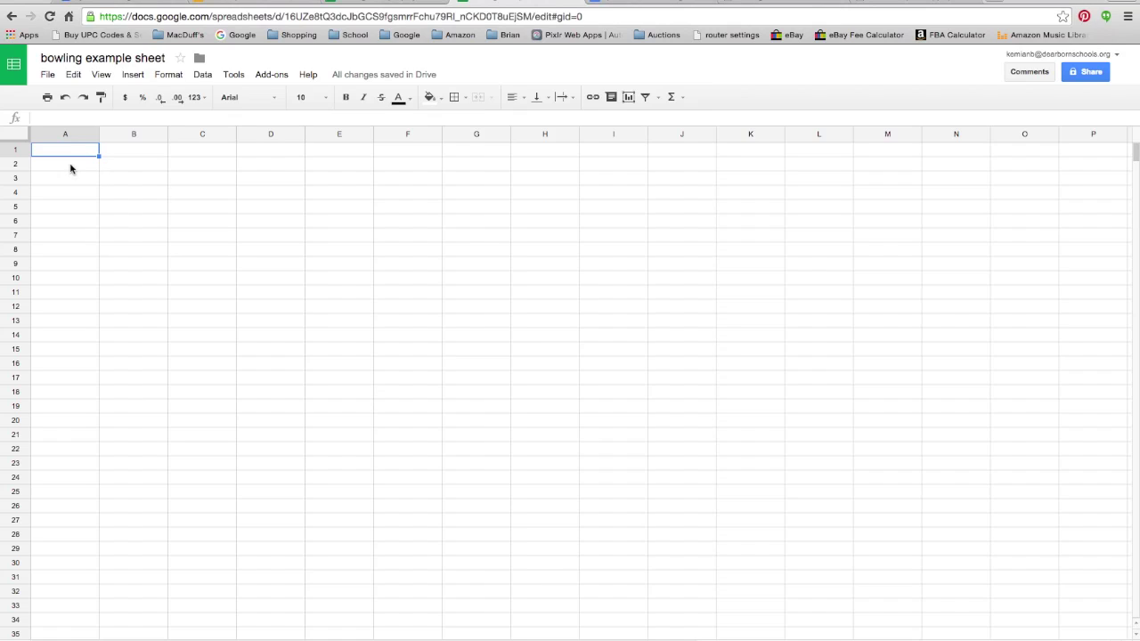
# Paste the copied score table at cell A2 and move the pasted block up one row
pyautogui.click(72, 170)
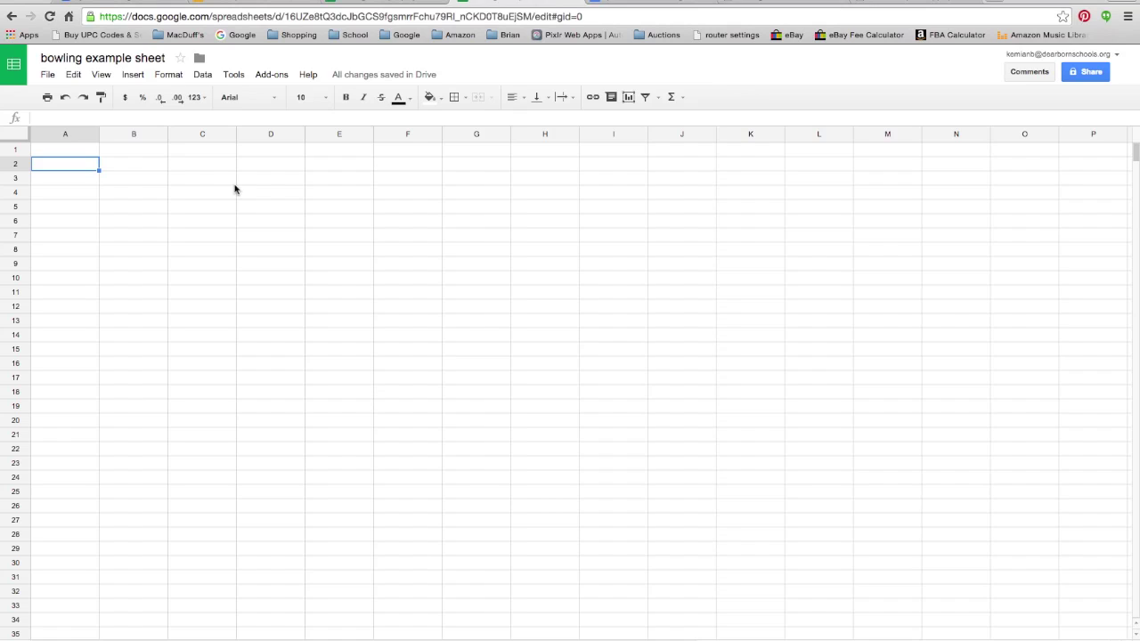
pyautogui.write('game 1\tgame 2\tgame 3 jim\t155\t200\t229 nick\t123\t133\t144 pedro\t154\t222\t230 luke\t126\t134\t150')
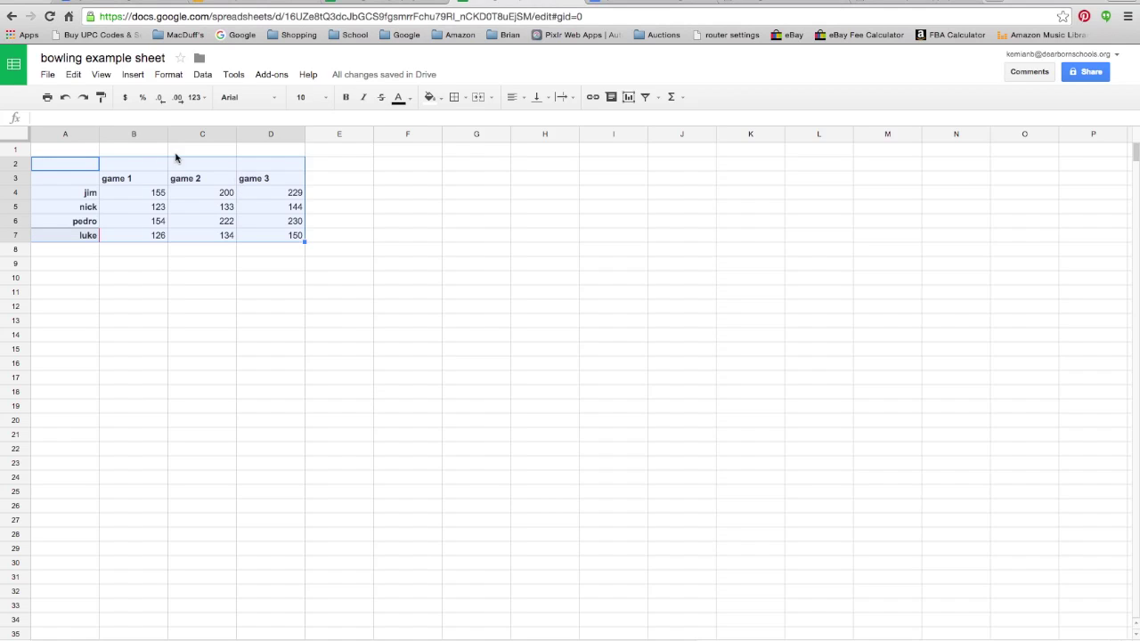
pyautogui.moveTo(114, 158); pyautogui.dragTo(115, 152)
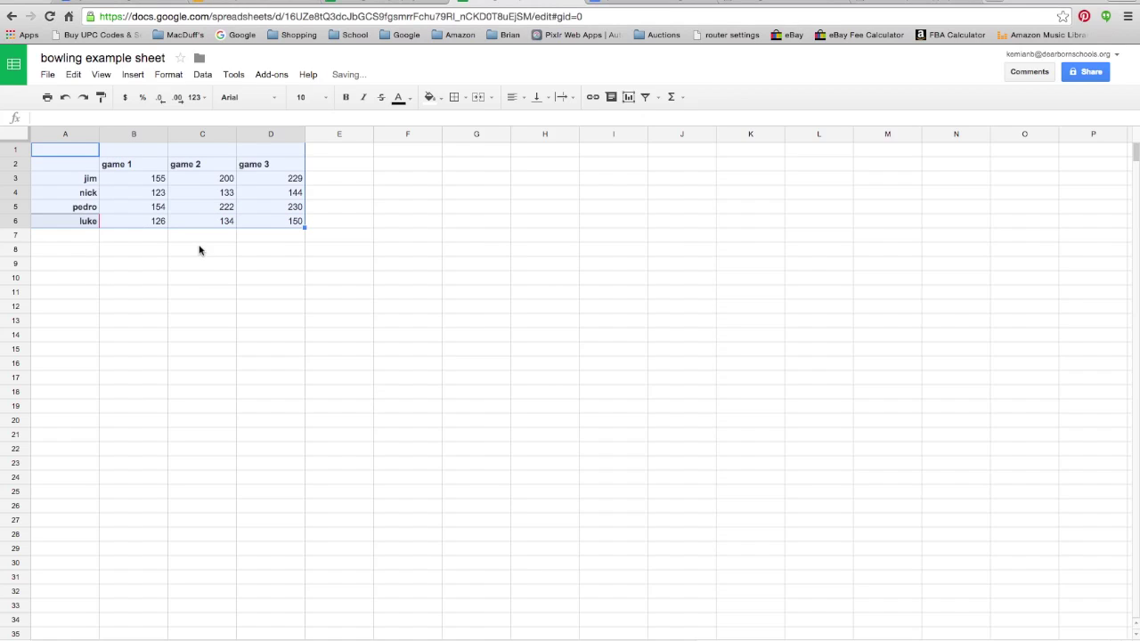
pyautogui.click(133, 248)
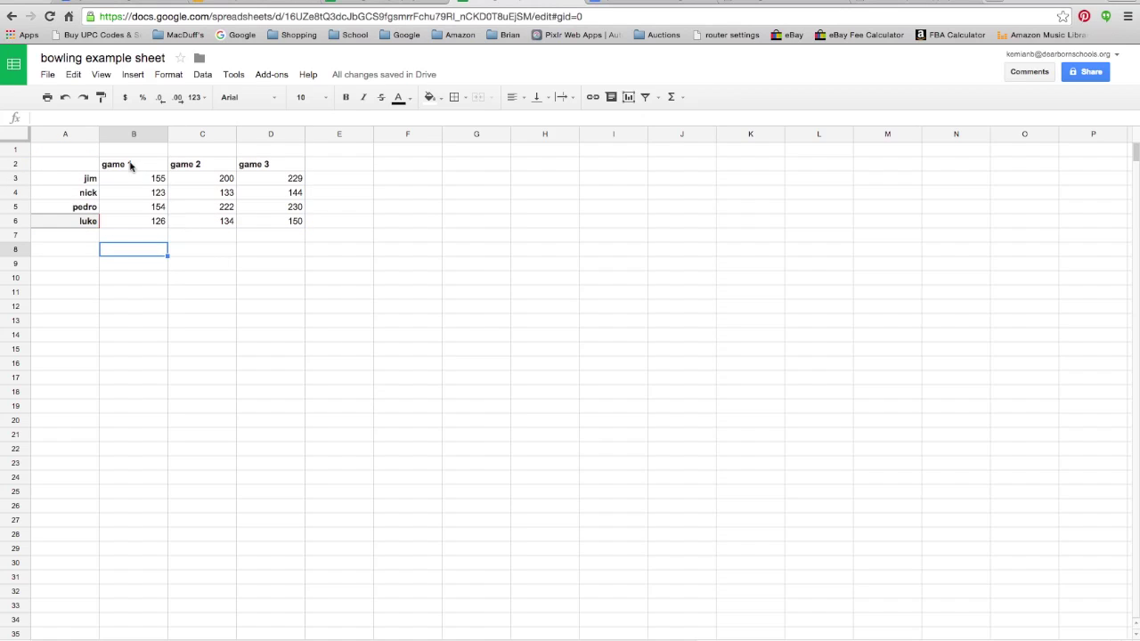
# Move the score table from A2:D6 up one more row so the game headers sit in row 1
pyautogui.moveTo(128, 162); pyautogui.dragTo(131, 185)
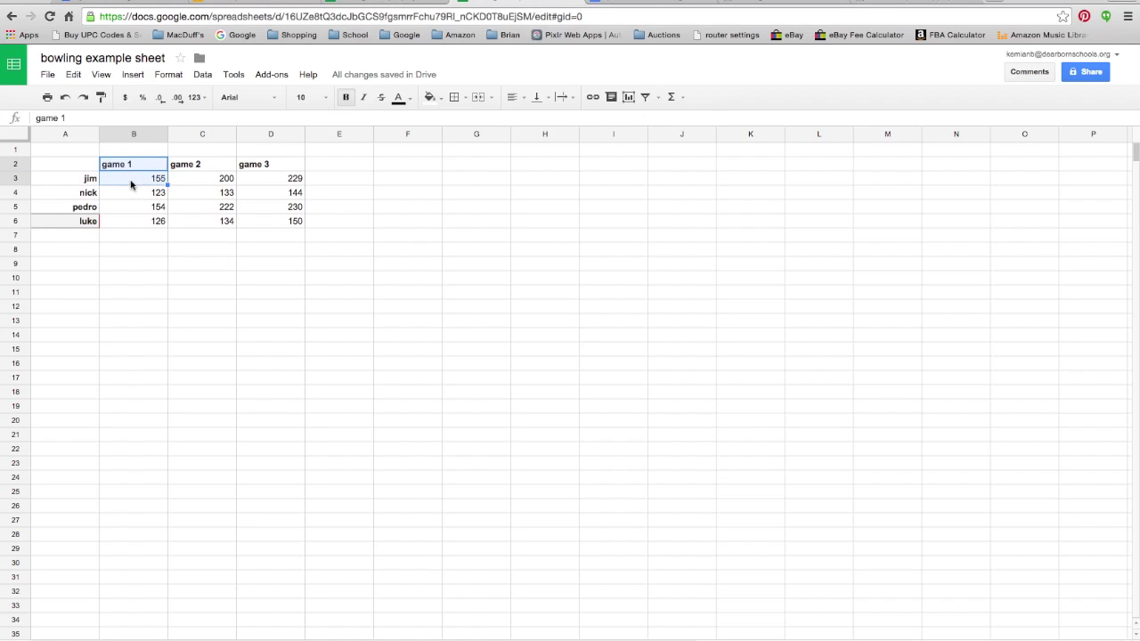
pyautogui.moveTo(64, 164); pyautogui.dragTo(271, 220)
pyautogui.hotkey('ctrl', 'c')
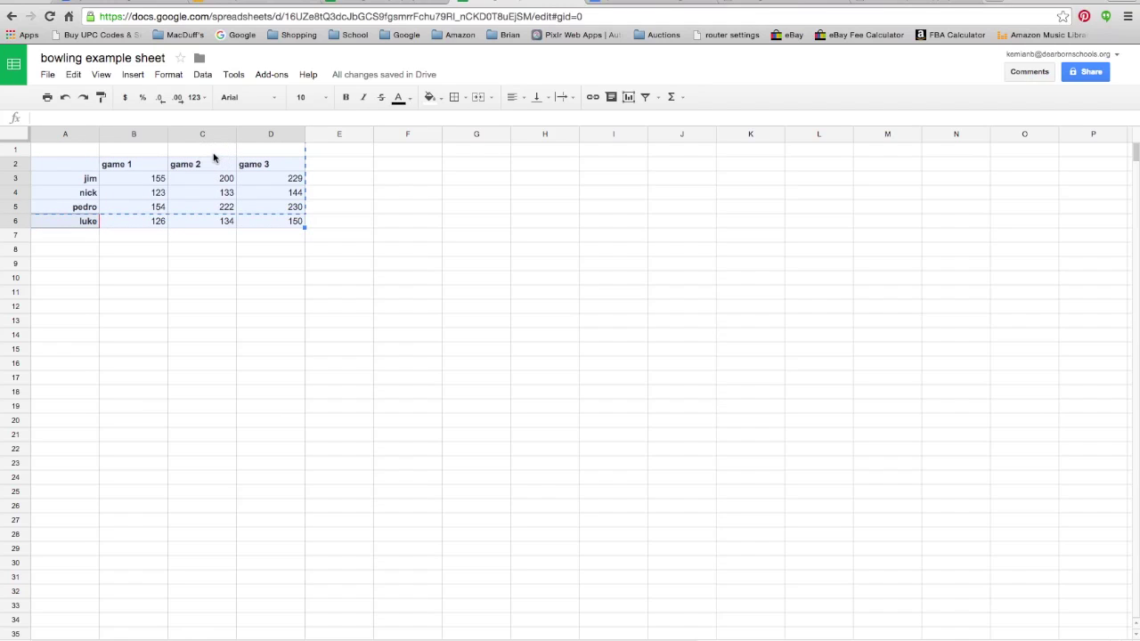
pyautogui.moveTo(214, 157); pyautogui.dragTo(214, 144)
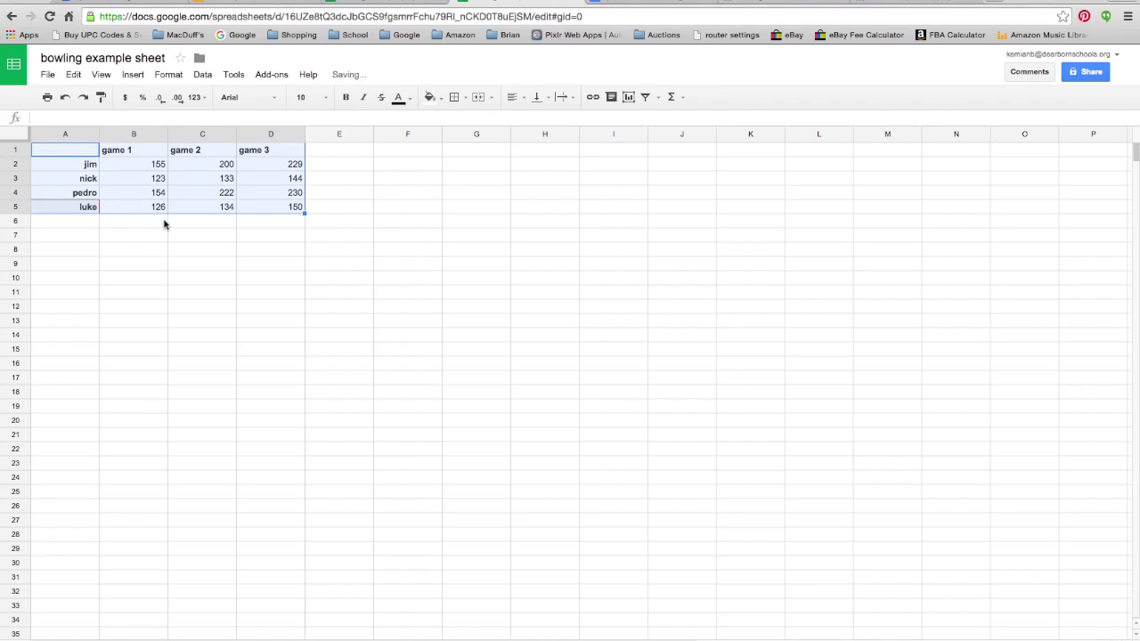
pyautogui.click(200, 225)
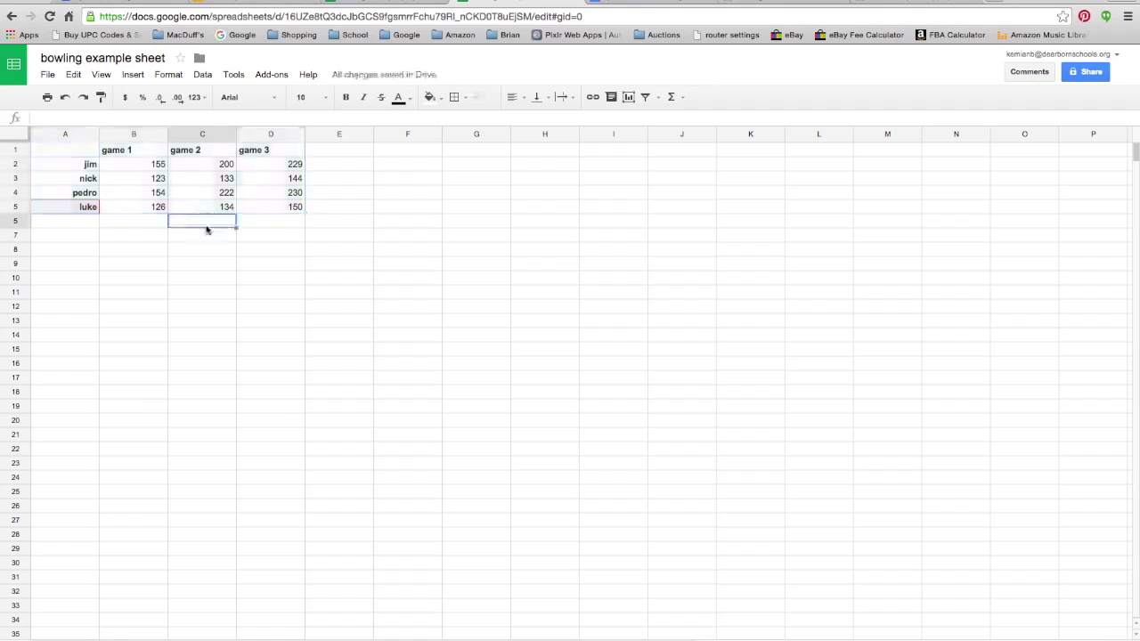
pyautogui.click(67, 151)
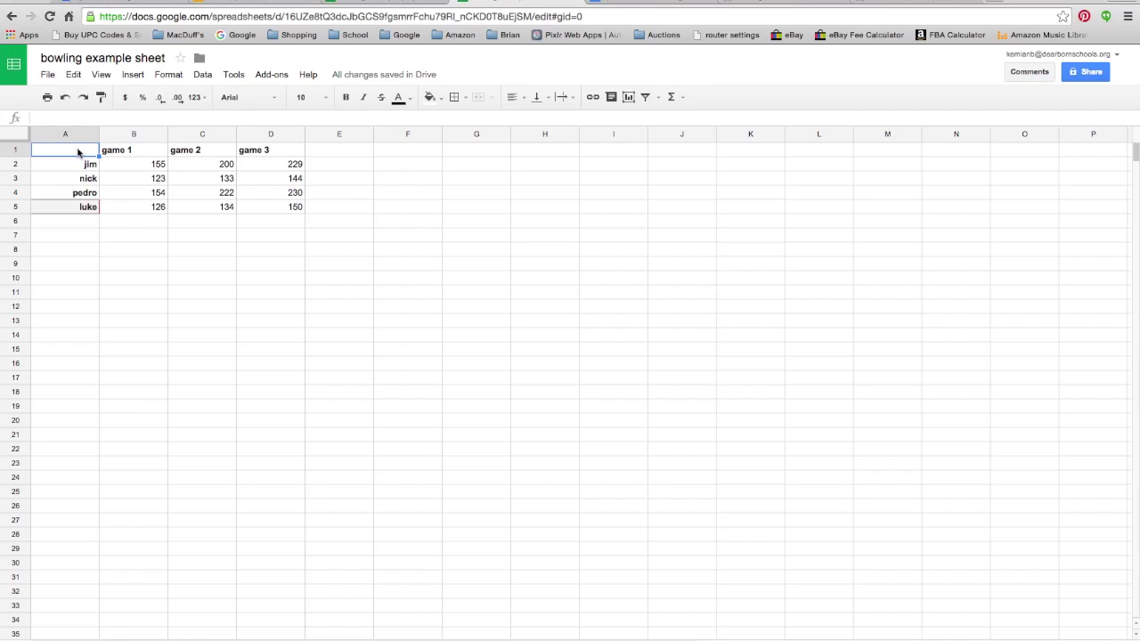
pyautogui.click(134, 153)
pyautogui.click(203, 153)
pyautogui.click(254, 152)
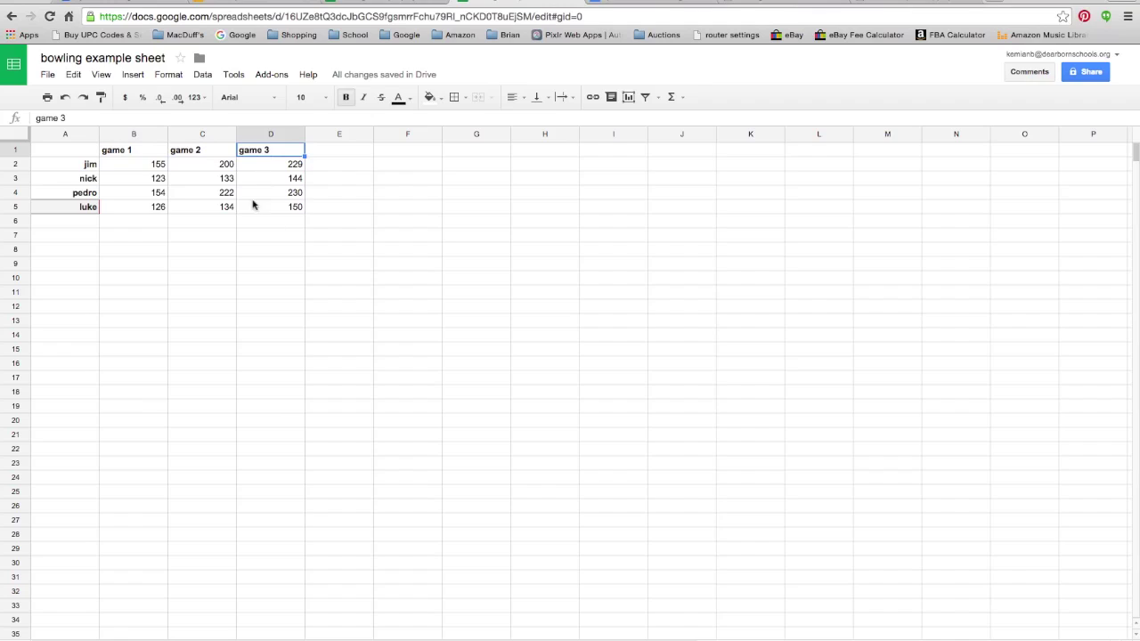
pyautogui.click(87, 149)
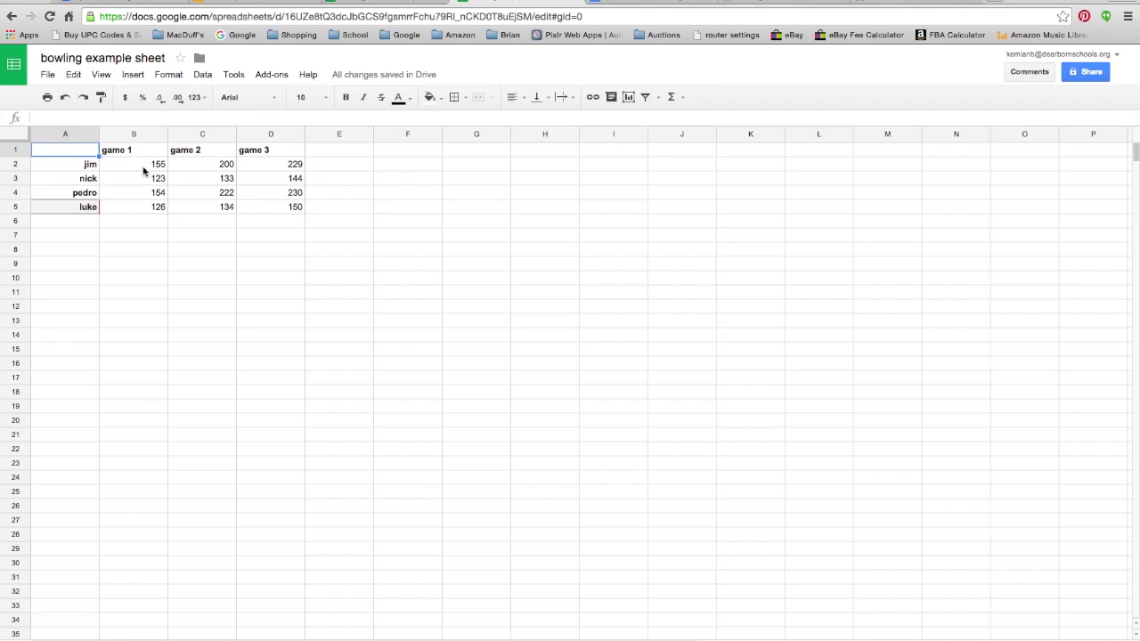
# Label cell A6 below the bowler names as "Totals"
pyautogui.click(132, 222)
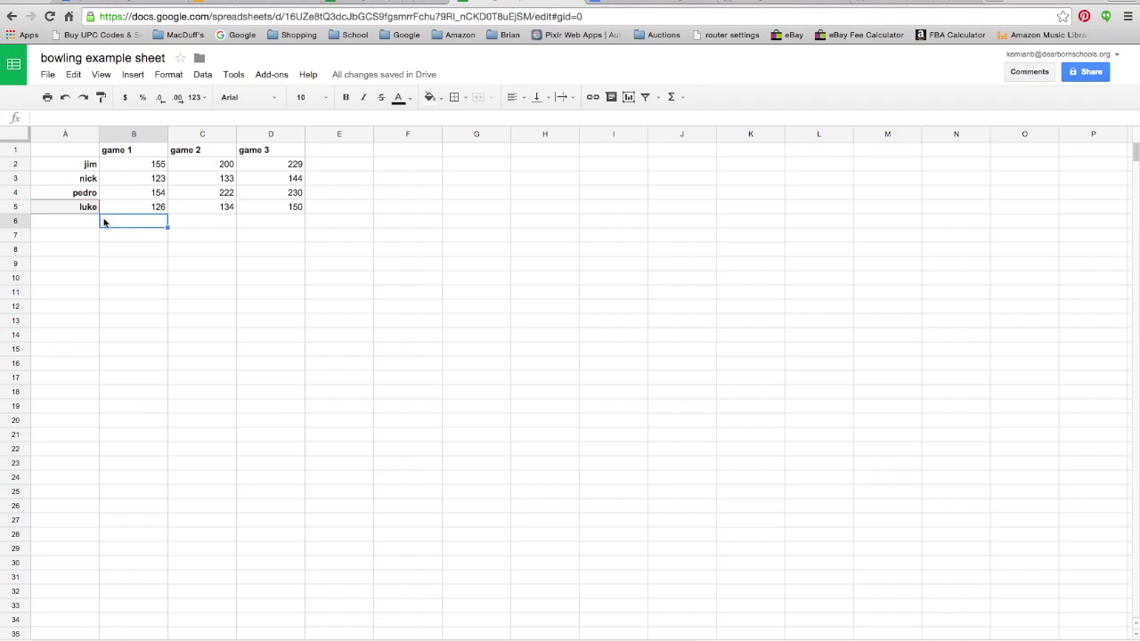
pyautogui.click(71, 224)
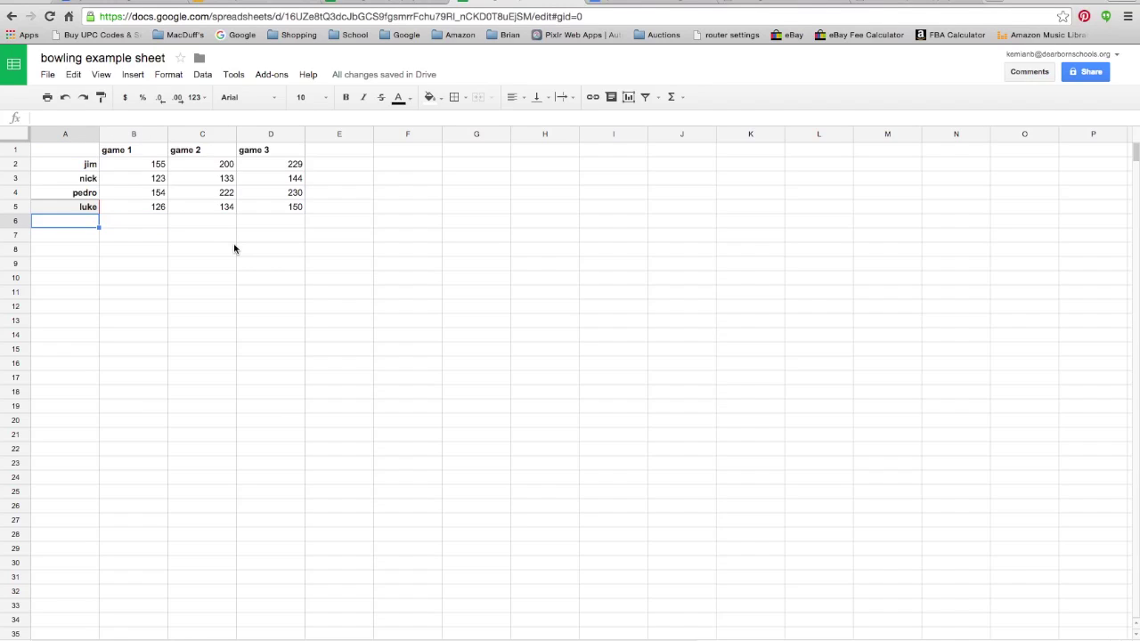
pyautogui.write('Totals')
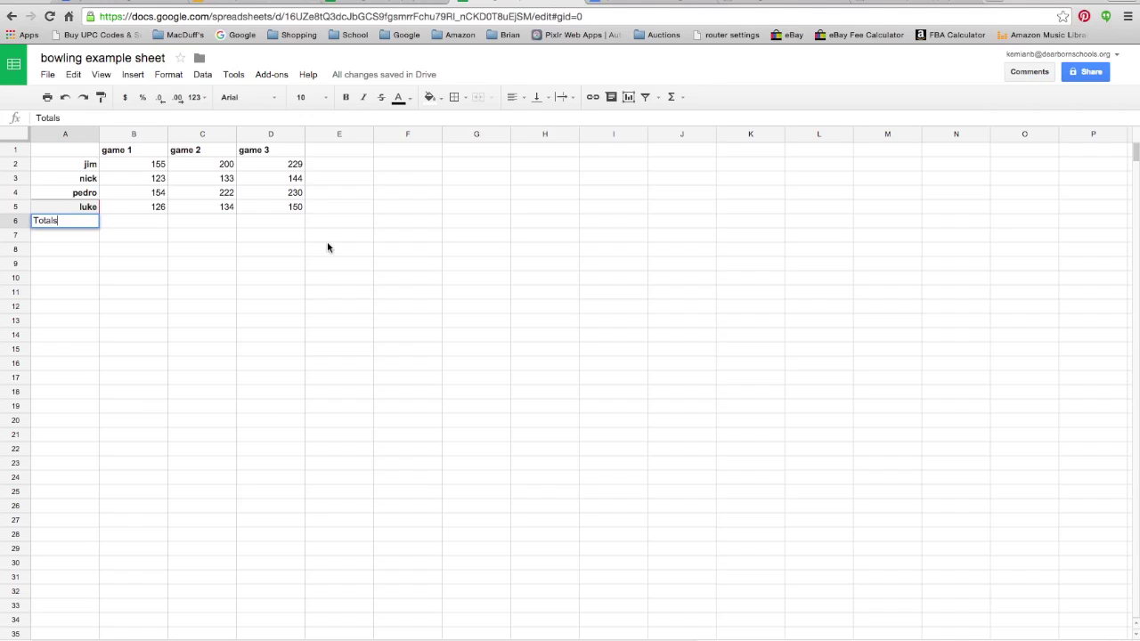
pyautogui.click(148, 226)
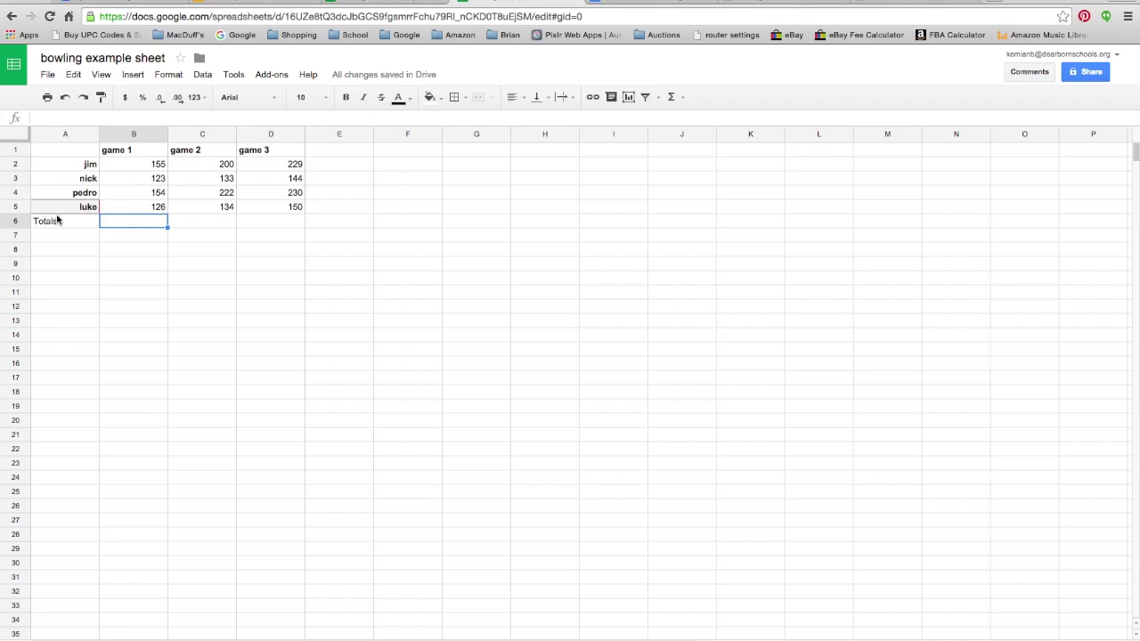
# Total the game 1 scores in cell B6 with a SUM of B2:B5
pyautogui.click(143, 165)
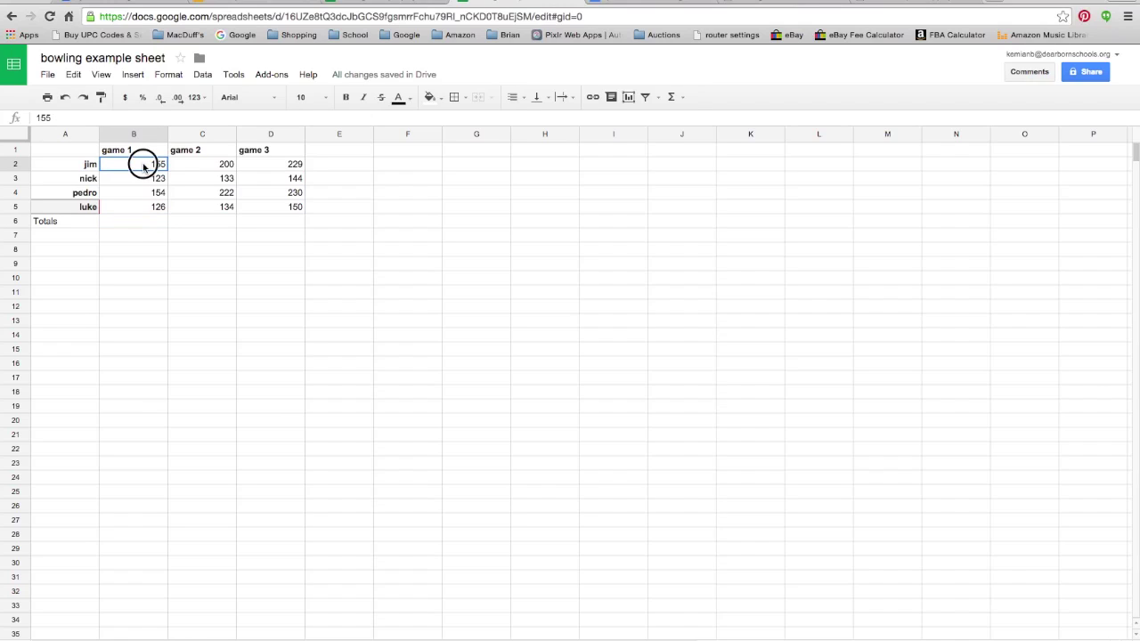
pyautogui.click(153, 193)
pyautogui.click(151, 165)
pyautogui.moveTo(151, 167); pyautogui.dragTo(151, 208)
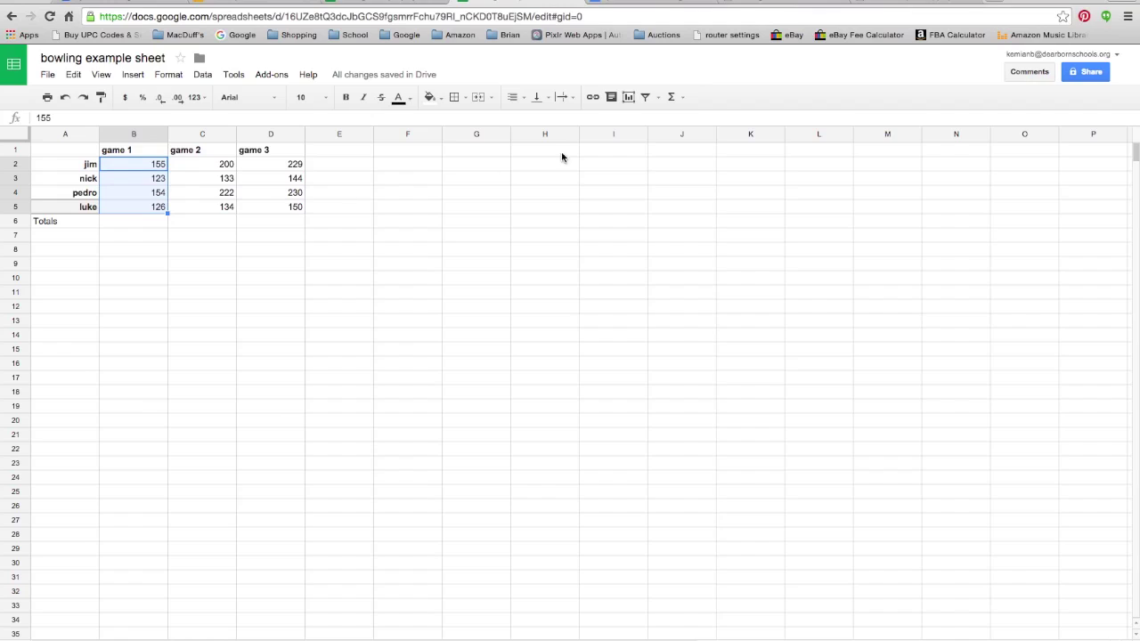
pyautogui.click(673, 99)
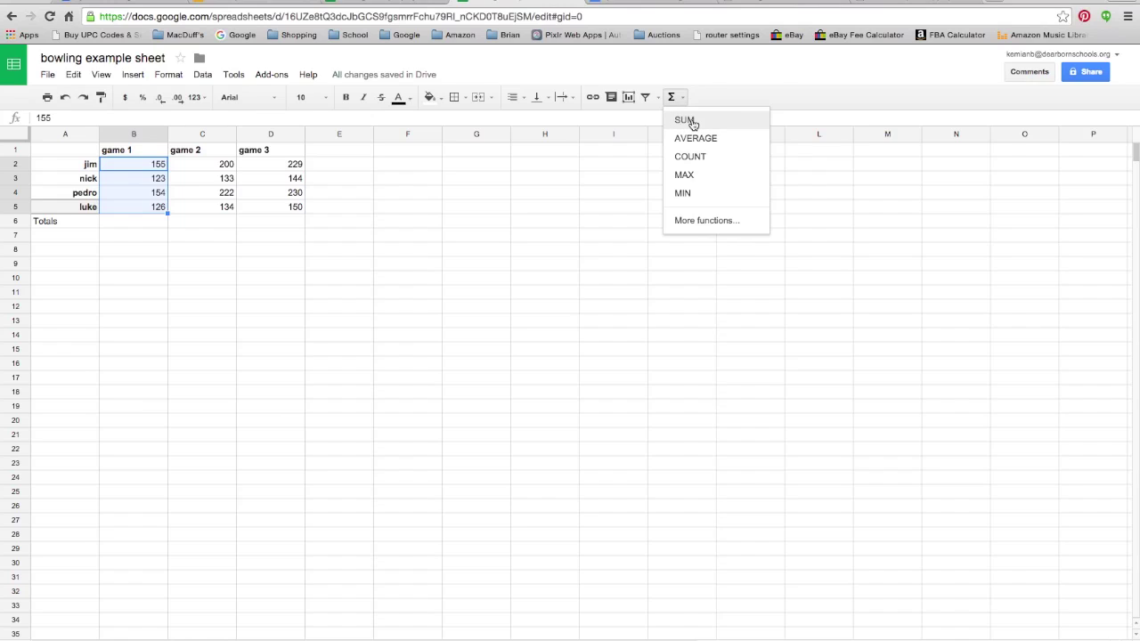
pyautogui.click(693, 122)
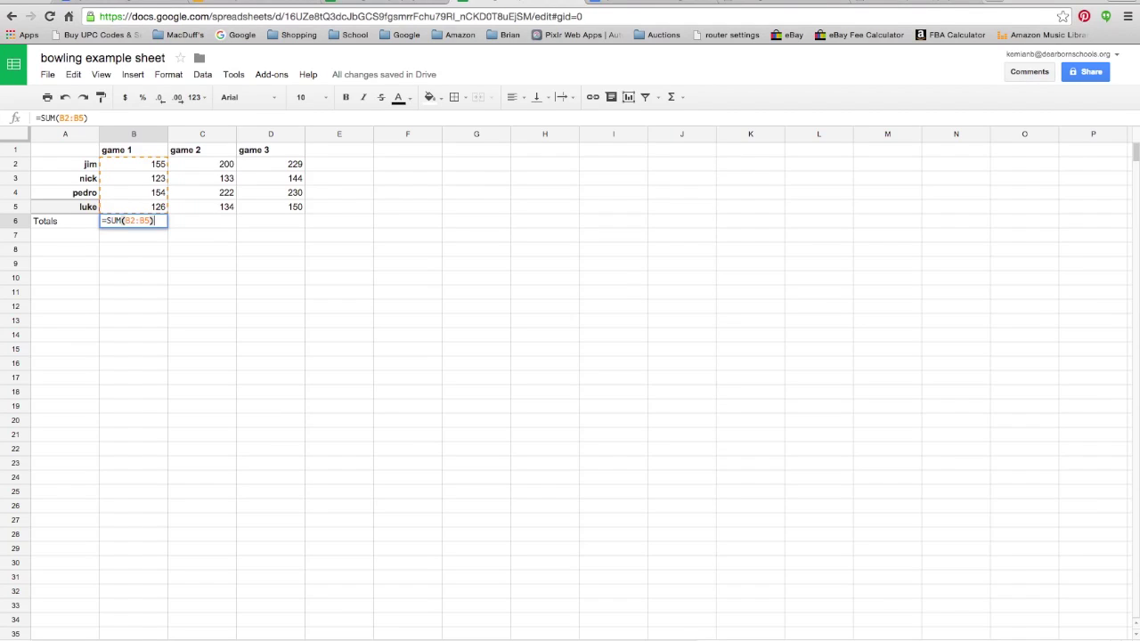
pyautogui.press('Return')
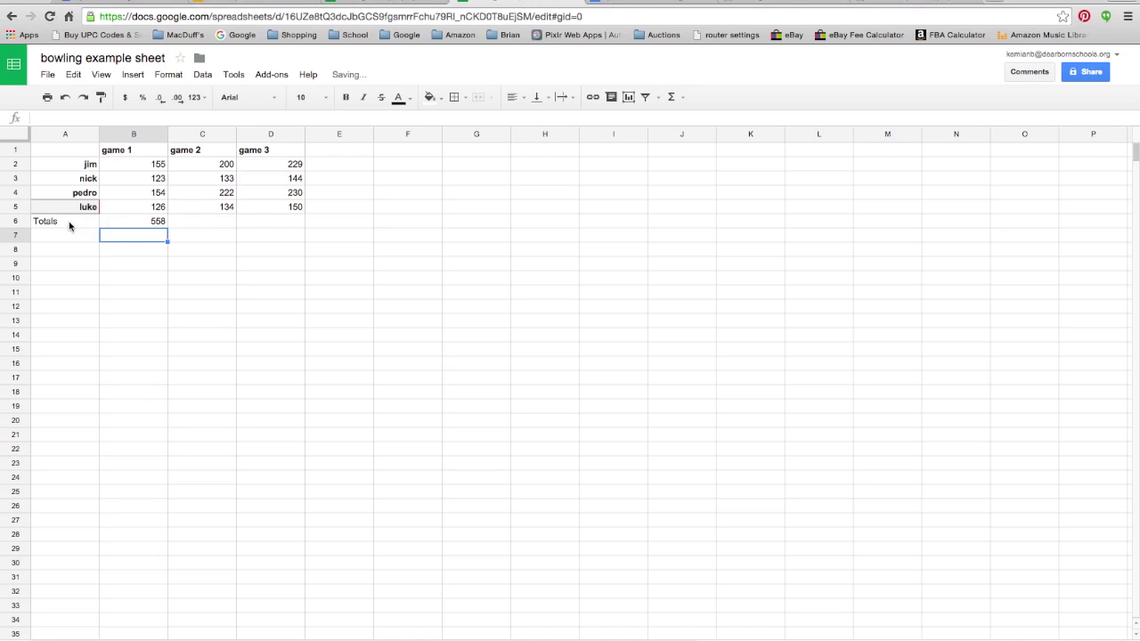
# Total the game 2 scores in cell C6 with a SUM of C2:C5
pyautogui.click(214, 166)
pyautogui.moveTo(214, 167); pyautogui.dragTo(214, 212)
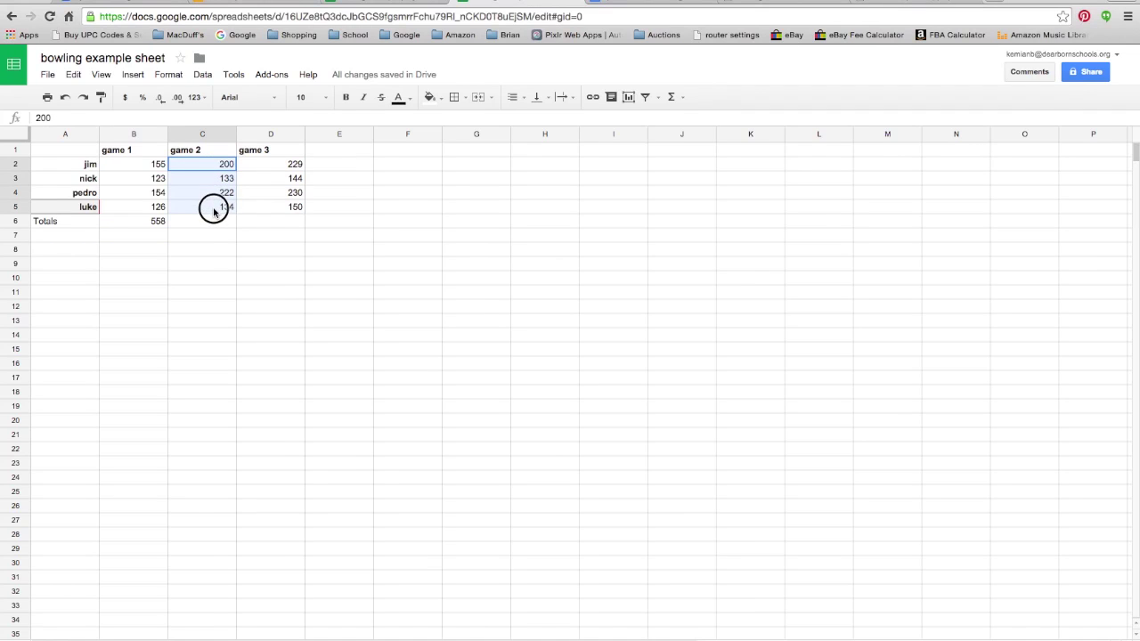
pyautogui.click(671, 98)
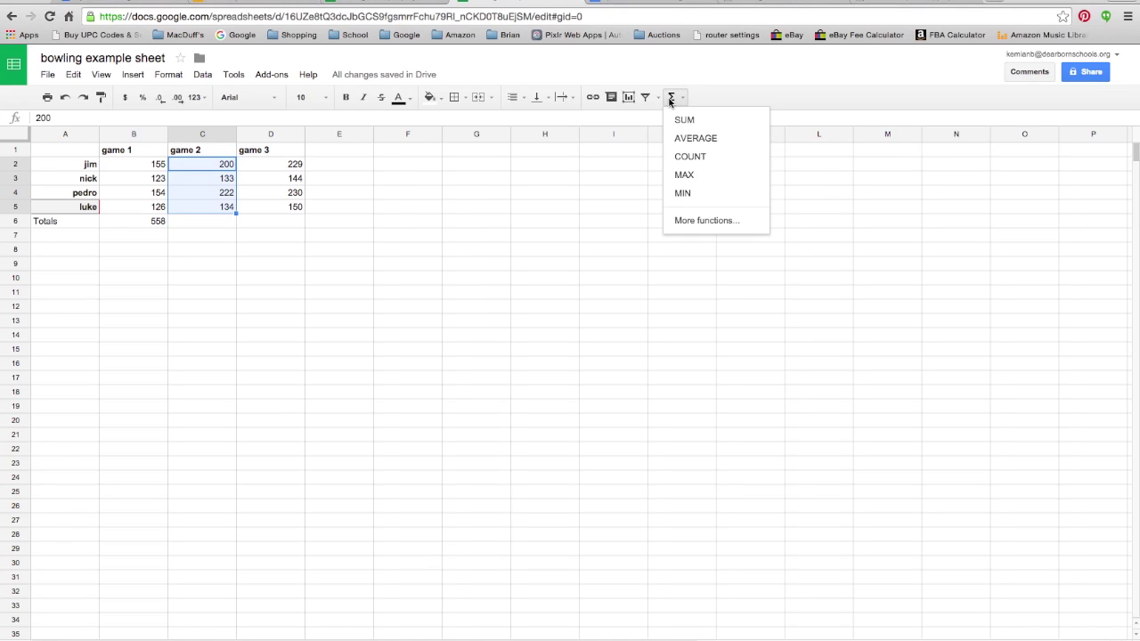
pyautogui.click(684, 119)
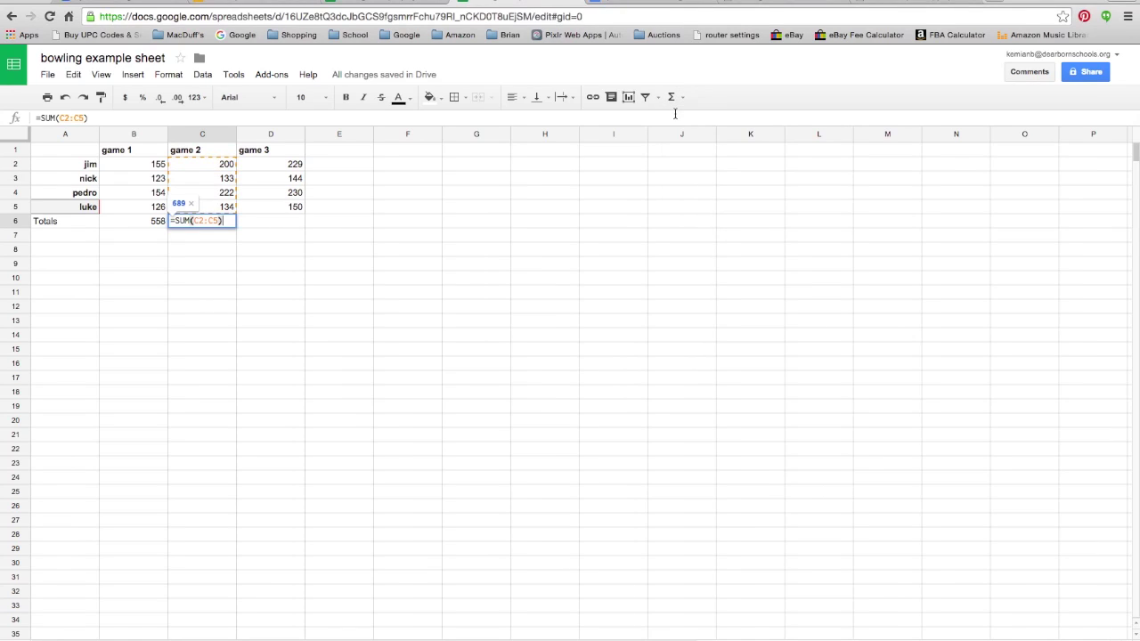
pyautogui.press('Return')
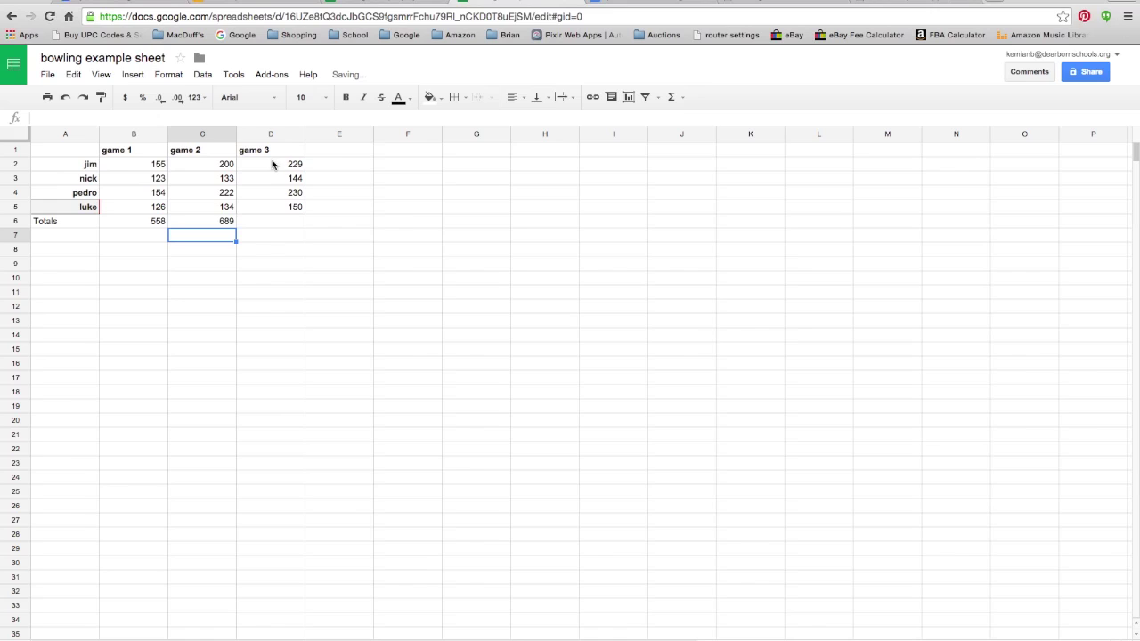
# Total the game 3 scores in cell D6 with a SUM of D2:D5
pyautogui.click(274, 166)
pyautogui.moveTo(274, 166); pyautogui.dragTo(285, 206)
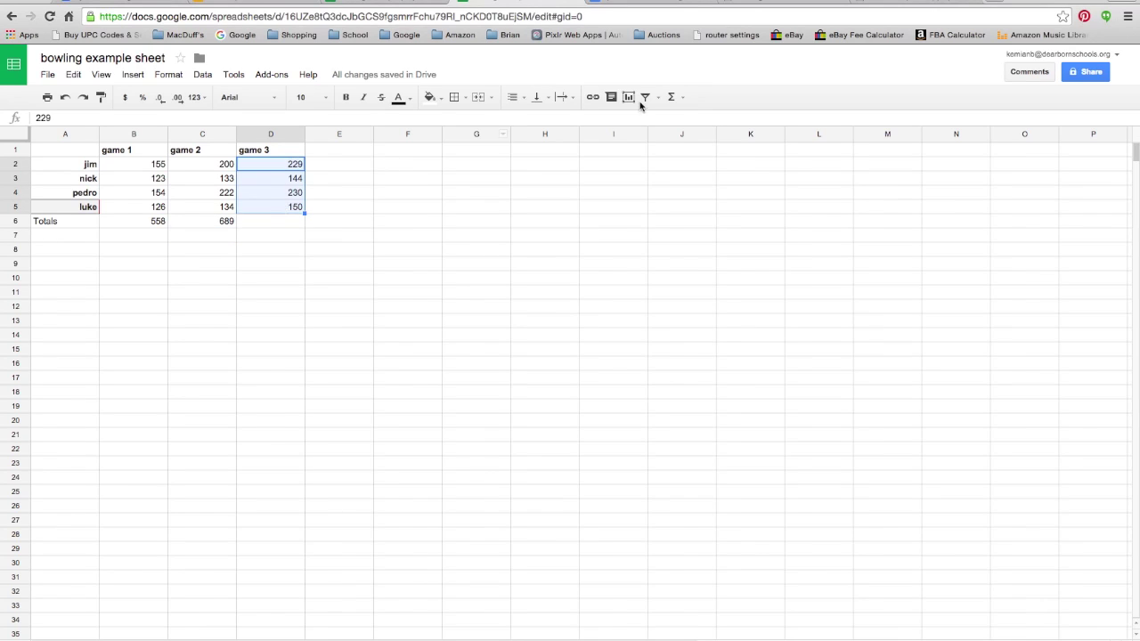
pyautogui.click(670, 98)
pyautogui.click(675, 117)
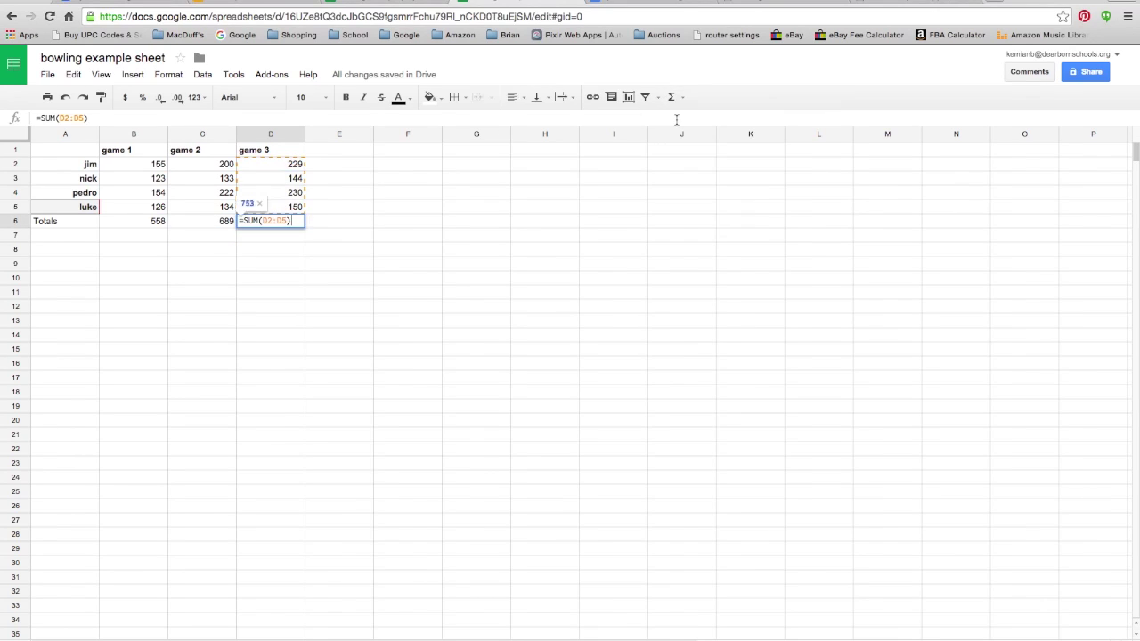
pyautogui.press('Return')
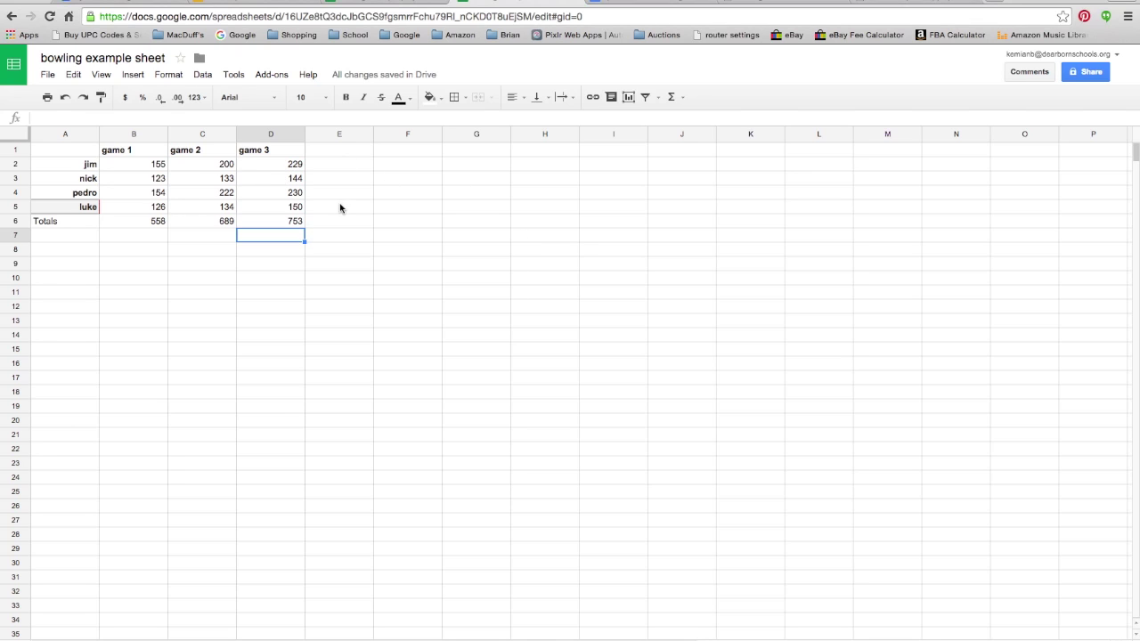
# Add the column header "Totals" in cell E1, beside game 3
pyautogui.moveTo(216, 165); pyautogui.dragTo(212, 212)
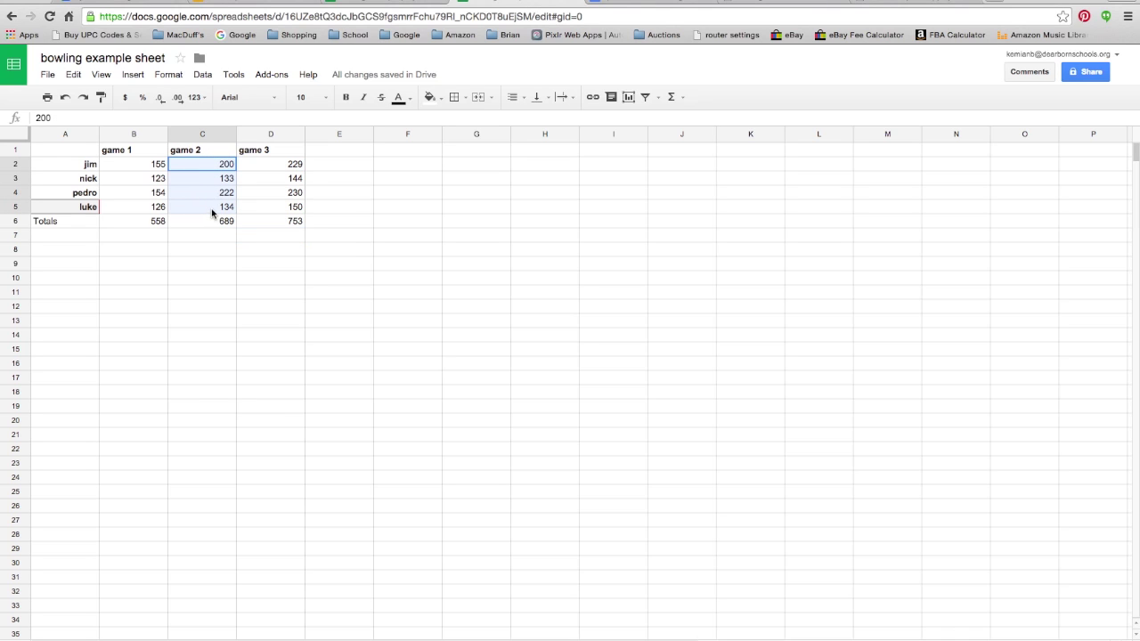
pyautogui.click(274, 168)
pyautogui.click(333, 166)
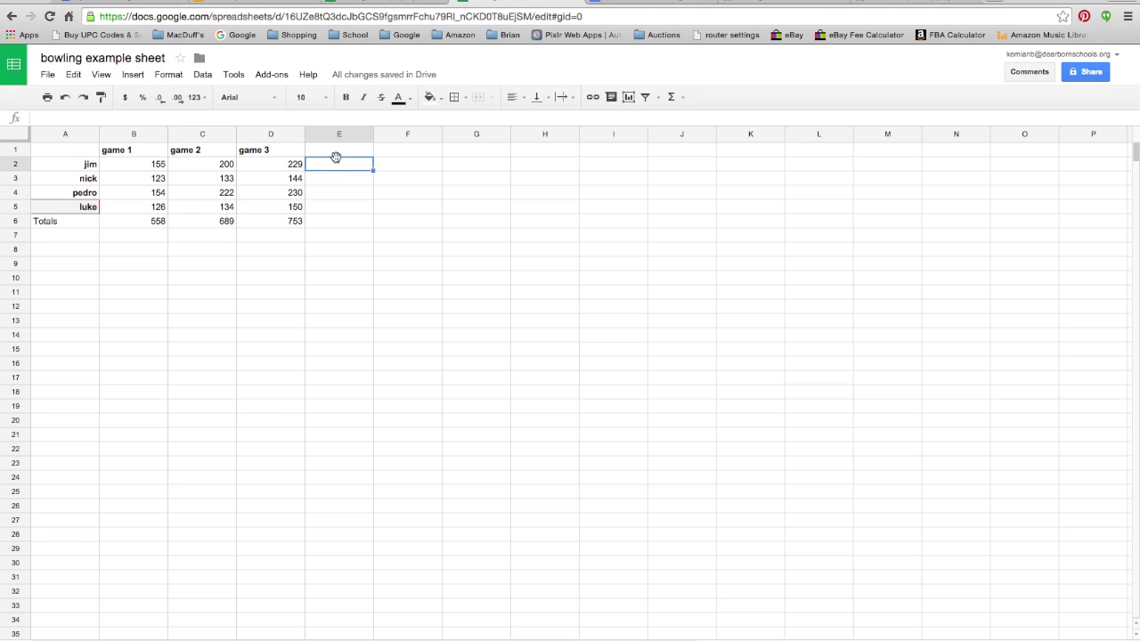
pyautogui.click(338, 150)
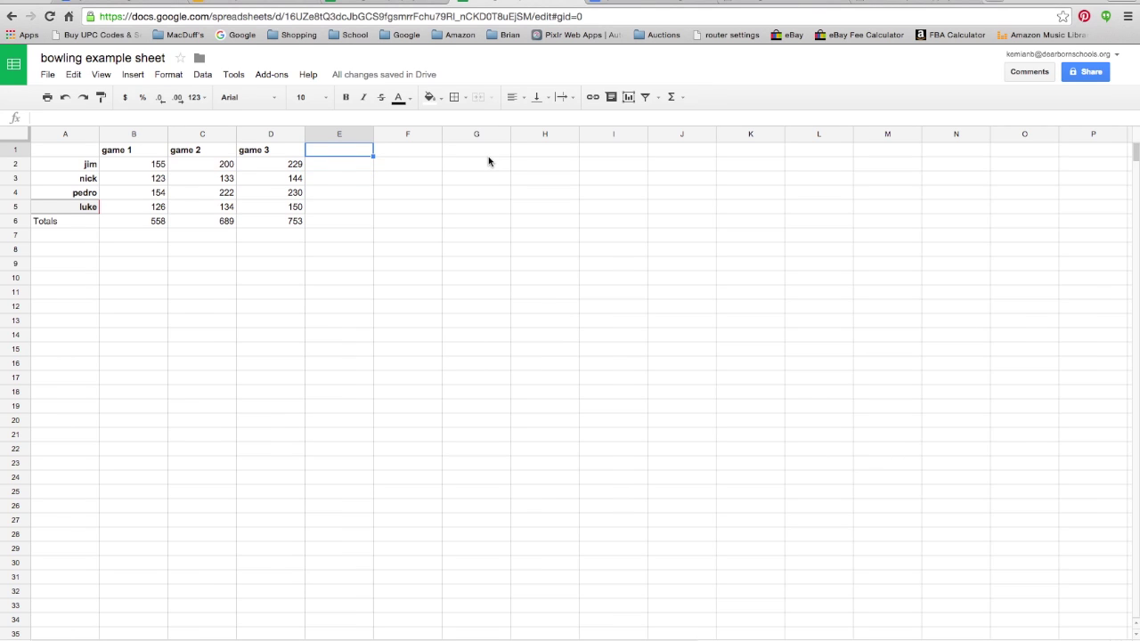
pyautogui.write('Totals')
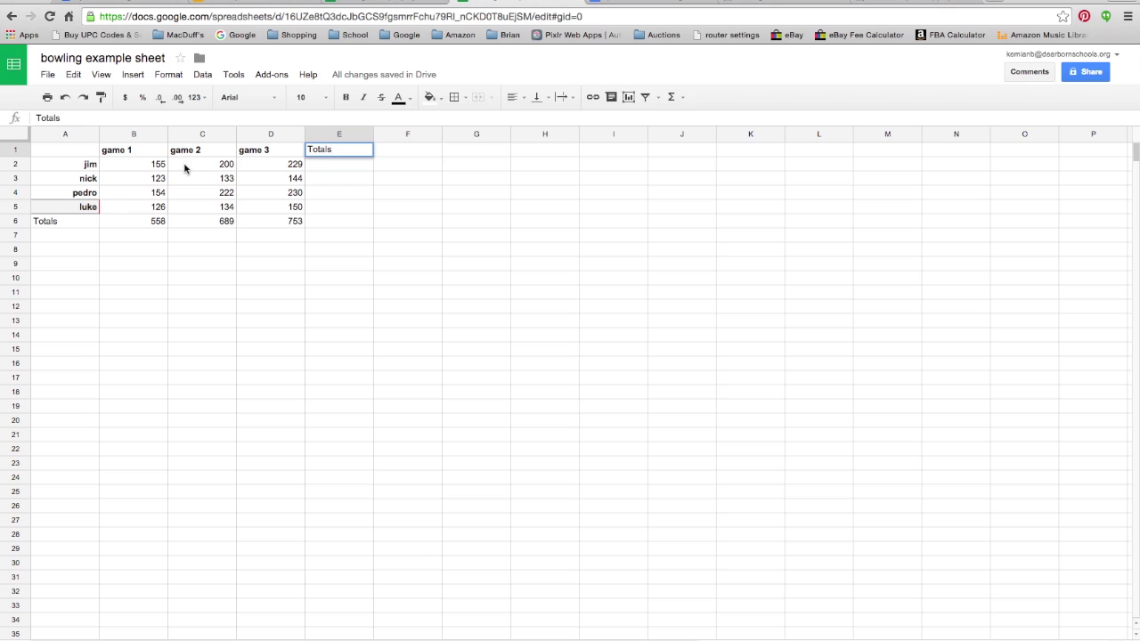
pyautogui.press('Return')
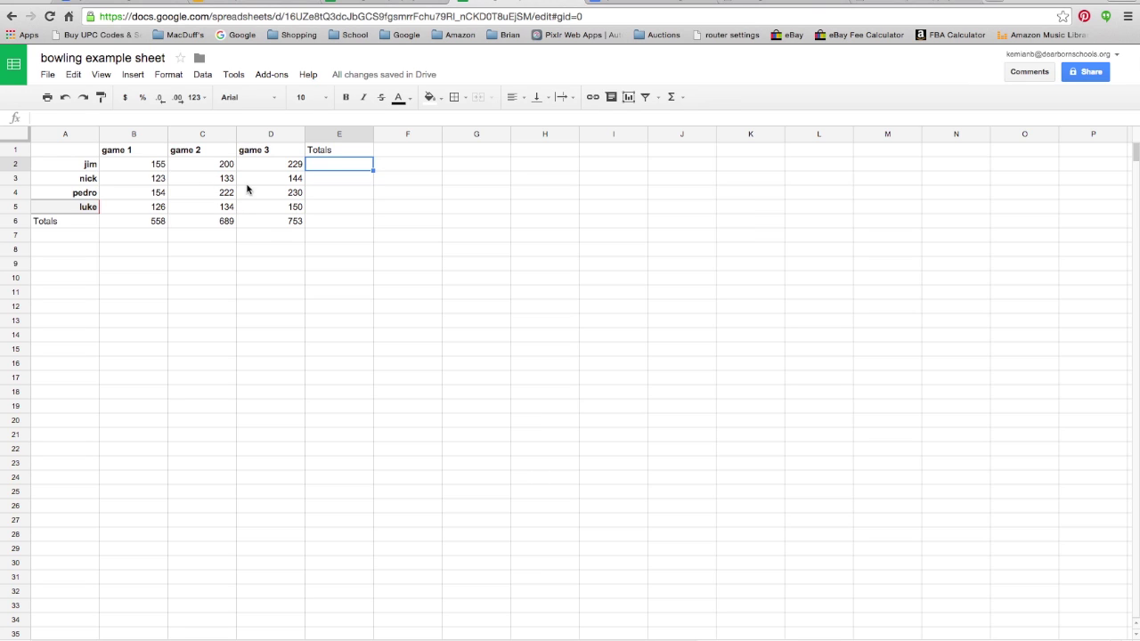
# Total the first bowler's three games in cell E2 with a SUM of B2:D2
pyautogui.moveTo(131, 168); pyautogui.dragTo(253, 169)
pyautogui.click(671, 100)
pyautogui.click(677, 118)
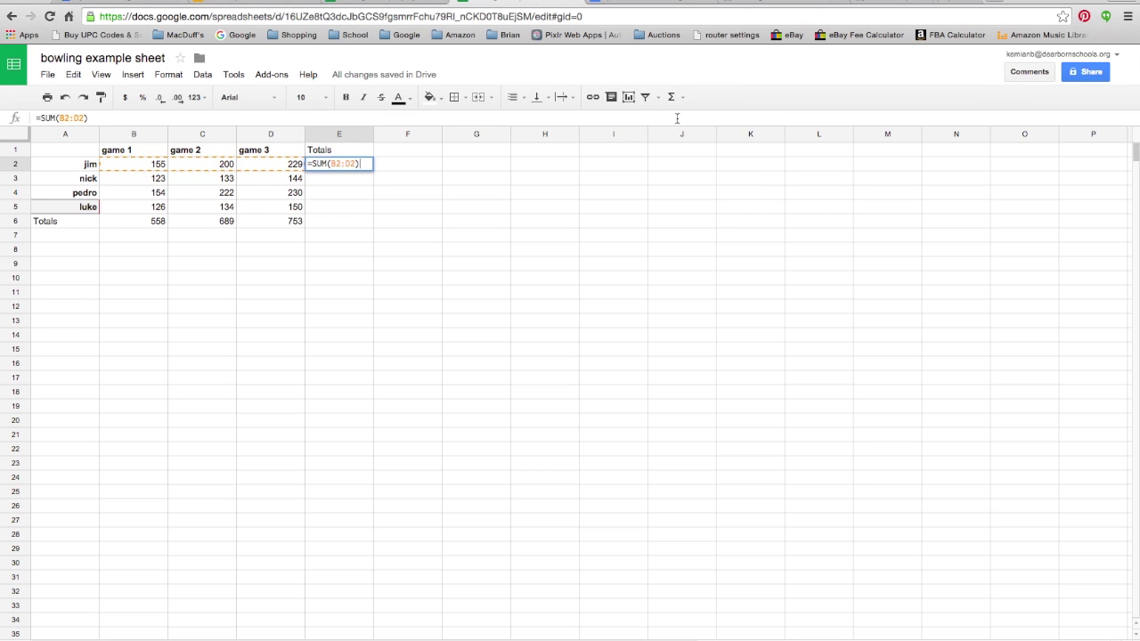
pyautogui.press('Return')
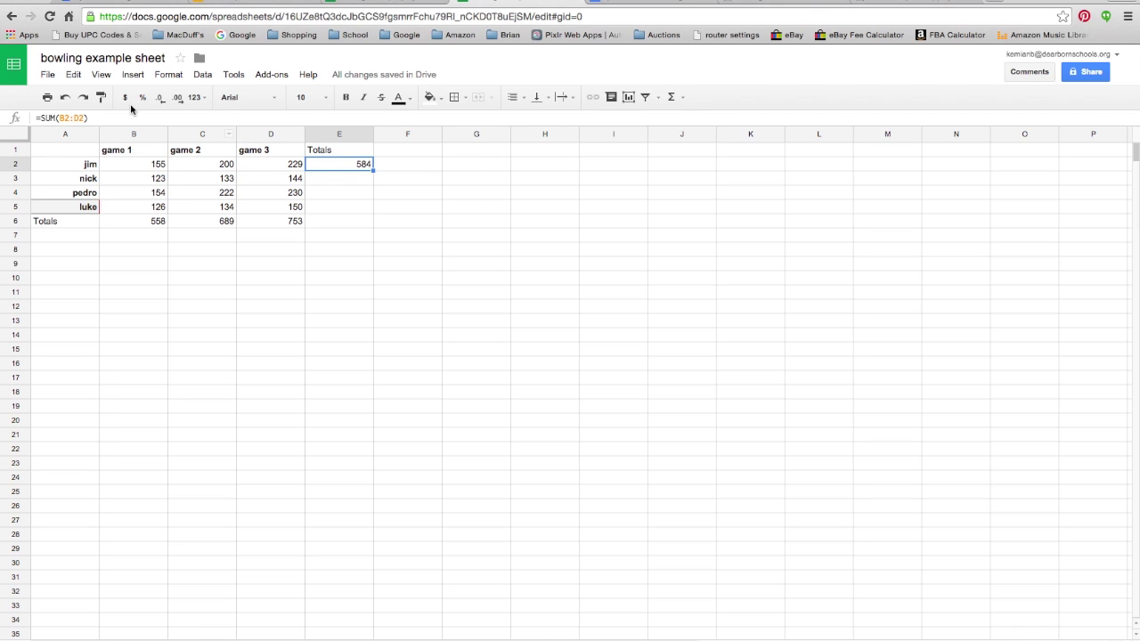
# Copy the total formula from E2 and paste it into E3:E6 for the remaining rows
pyautogui.click(74, 76)
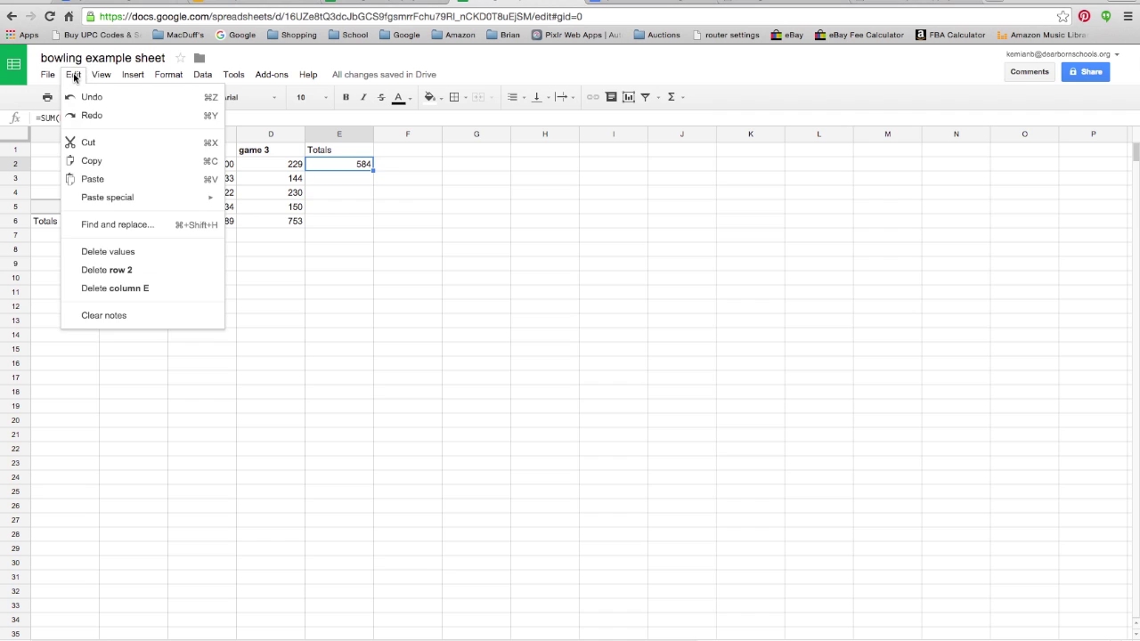
pyautogui.click(89, 161)
pyautogui.moveTo(328, 181); pyautogui.dragTo(330, 220)
pyautogui.click(74, 74)
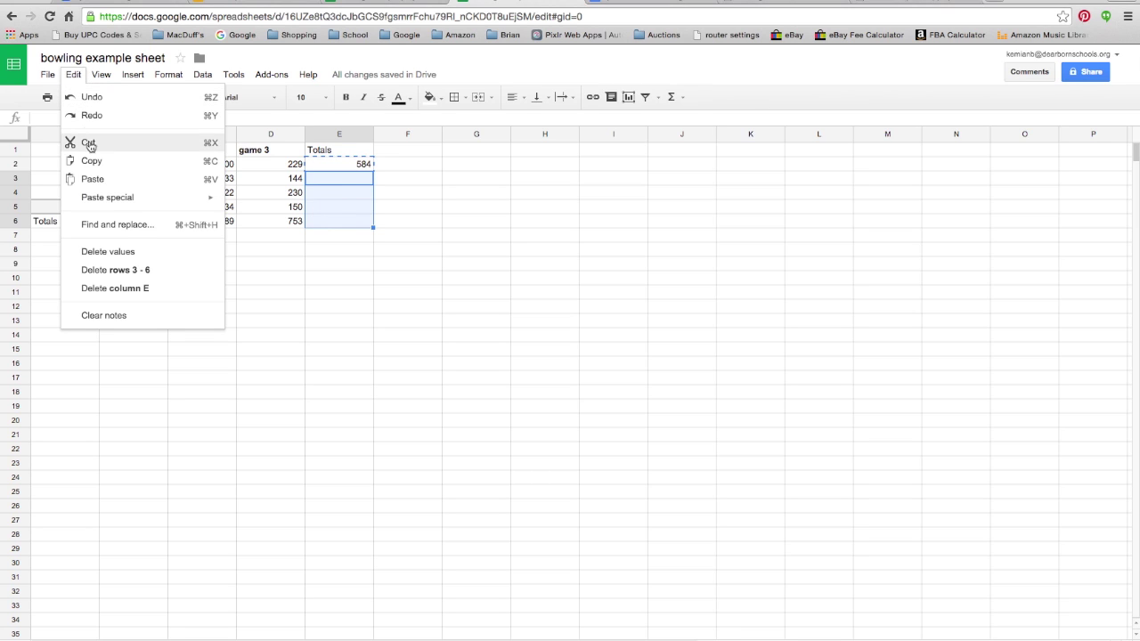
pyautogui.click(89, 179)
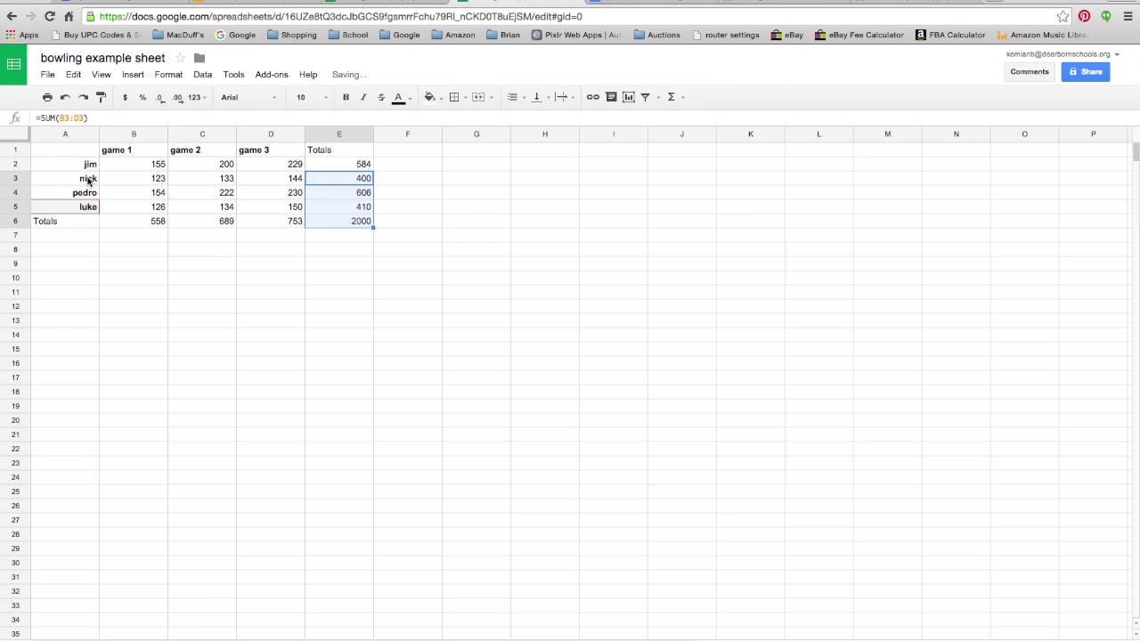
pyautogui.click(423, 193)
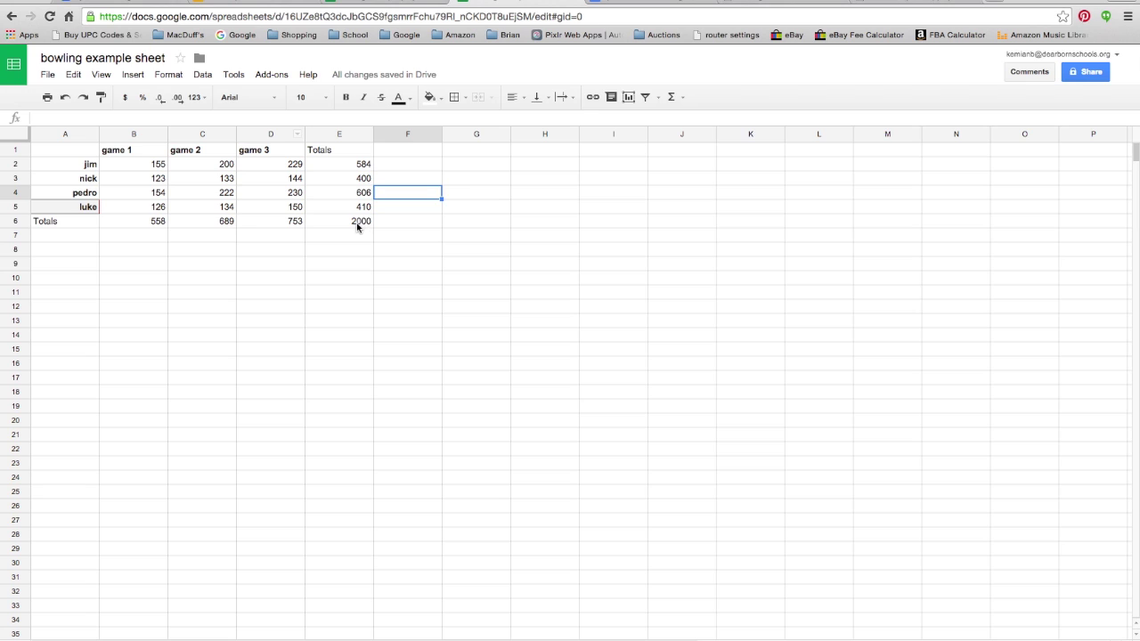
# Add the column header "Average" in cell F1, beside Totals
pyautogui.click(399, 153)
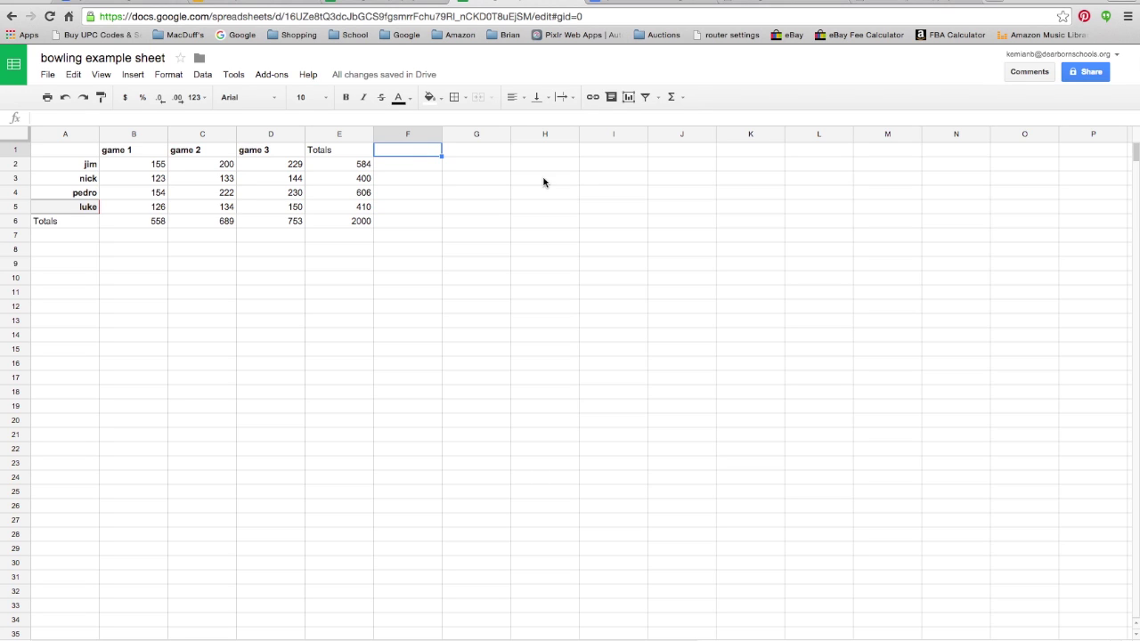
pyautogui.write('Average')
pyautogui.click(398, 223)
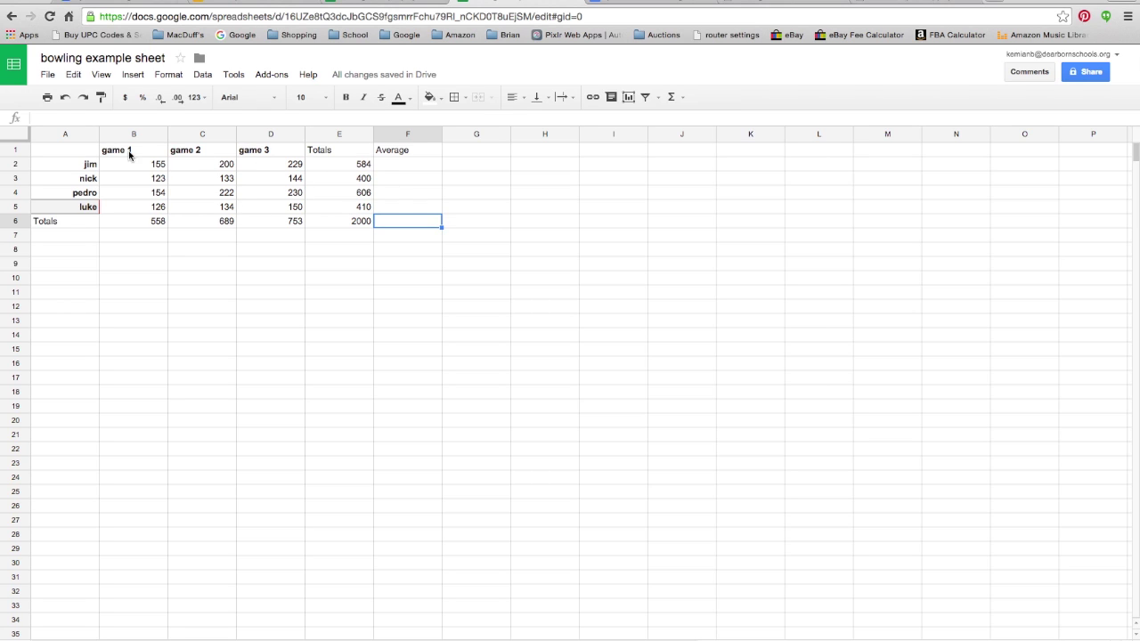
pyautogui.click(399, 164)
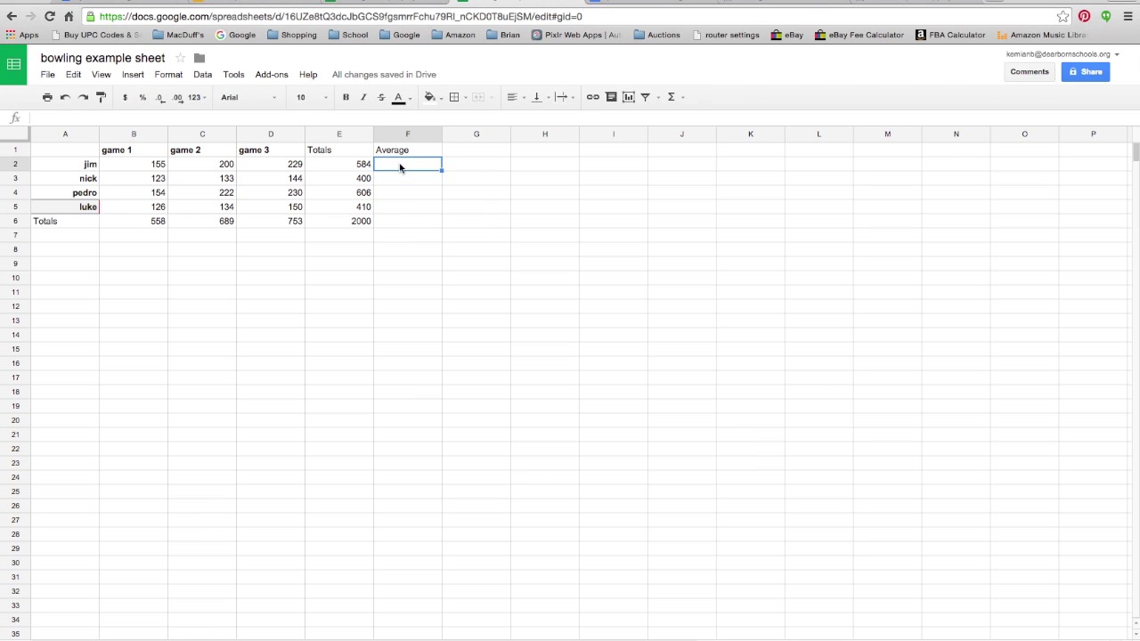
pyautogui.click(140, 165)
pyautogui.moveTo(140, 165); pyautogui.dragTo(265, 169)
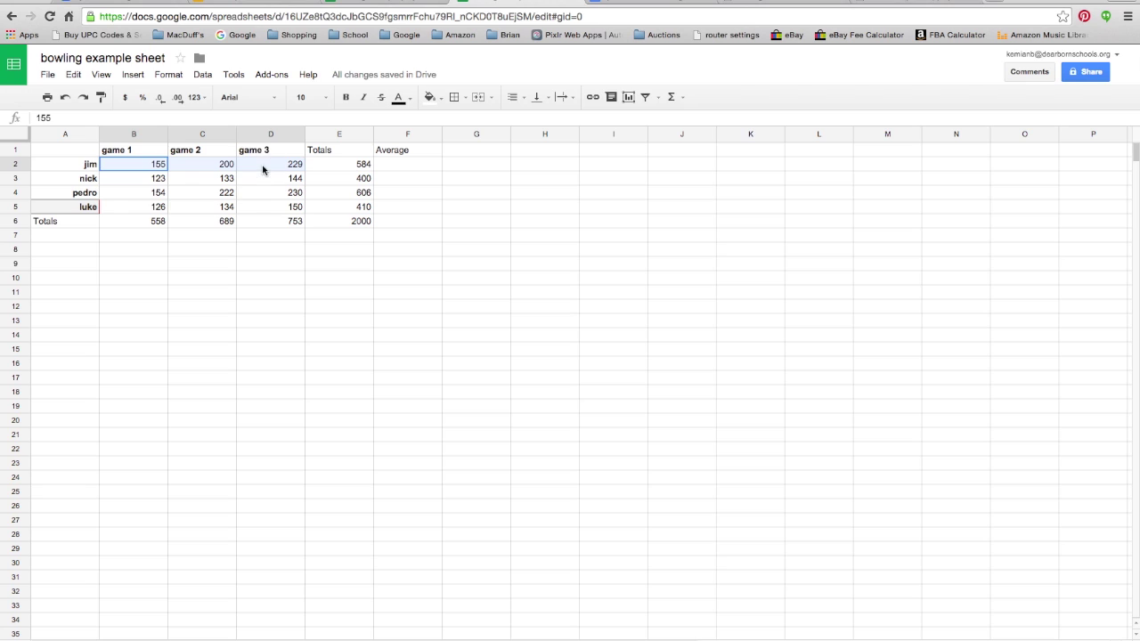
pyautogui.click(673, 98)
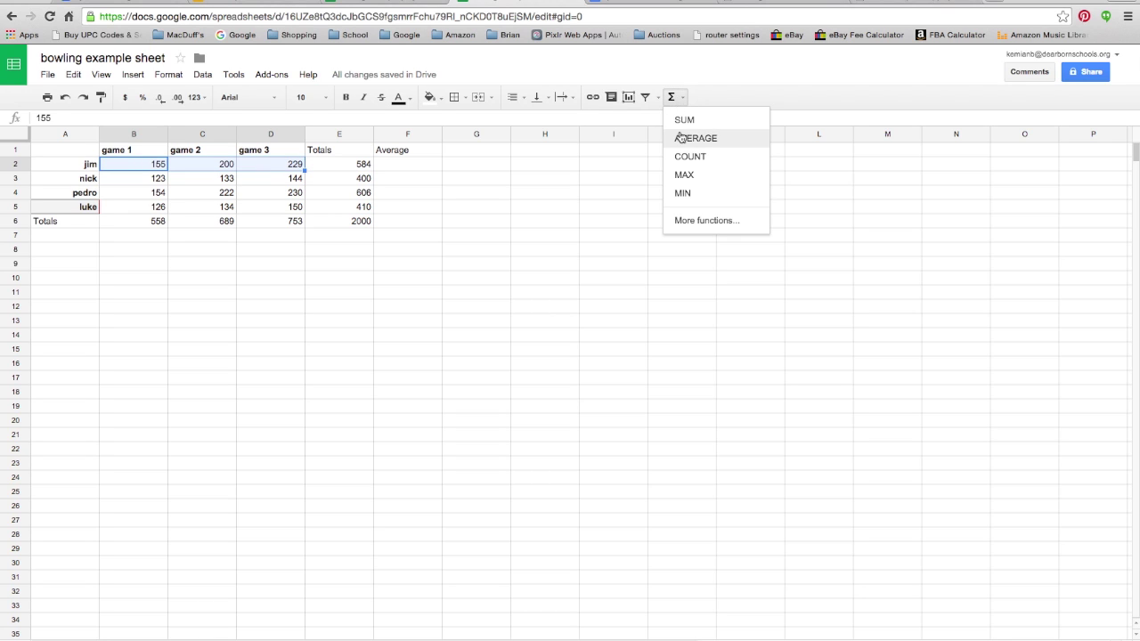
pyautogui.click(674, 98)
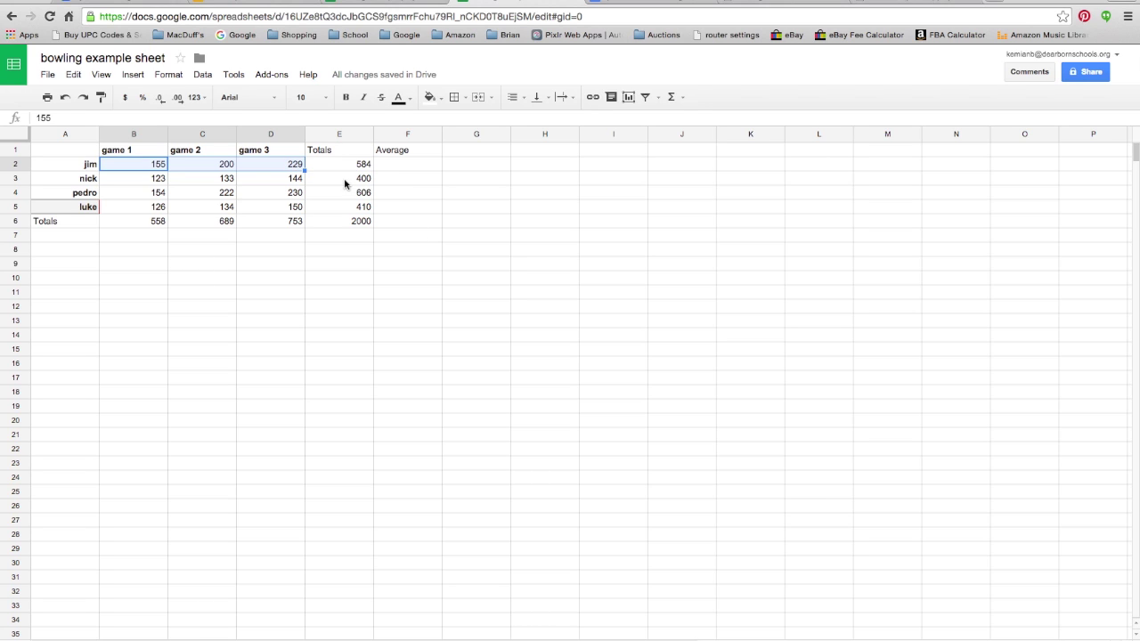
# Calculate the first bowler's average in cell F2 with an AVERAGE of B2:D2
pyautogui.click(403, 161)
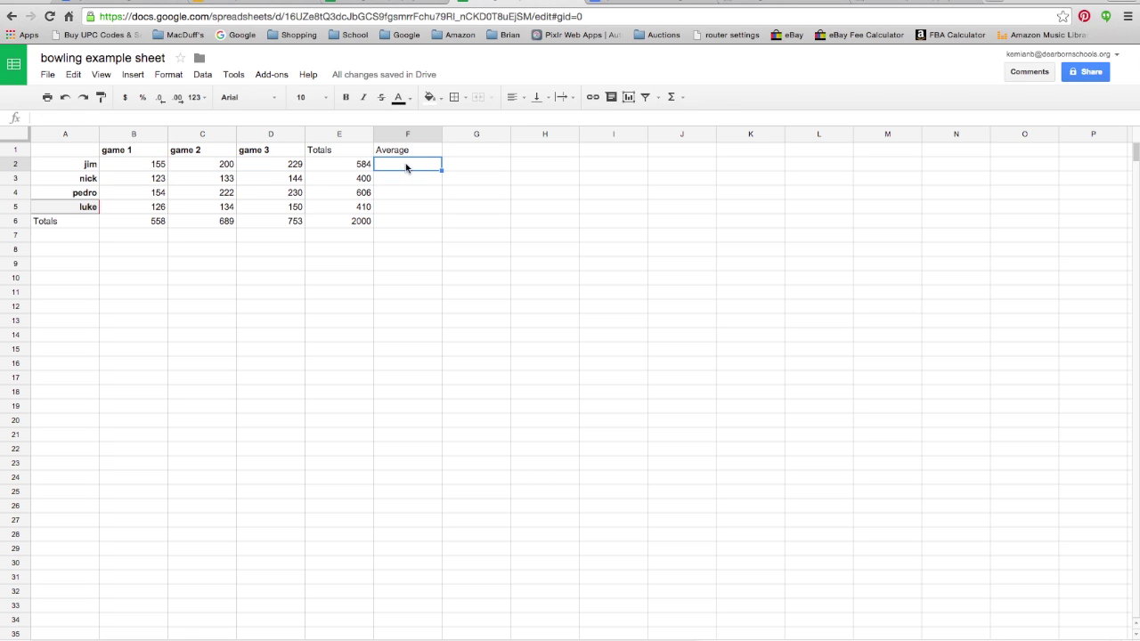
pyautogui.click(673, 98)
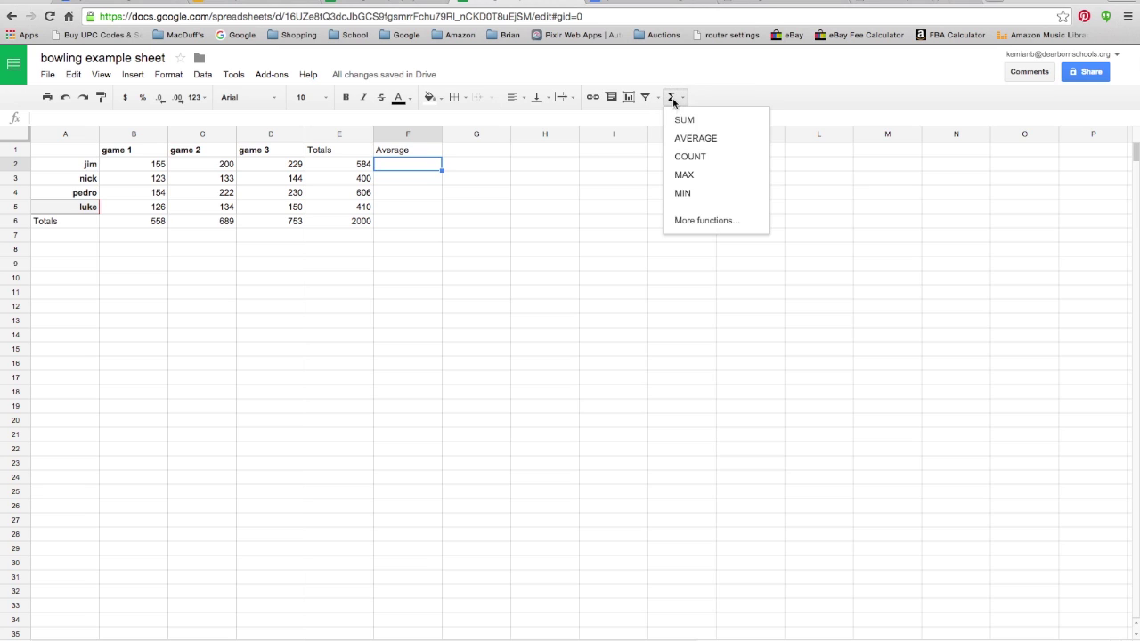
pyautogui.click(684, 139)
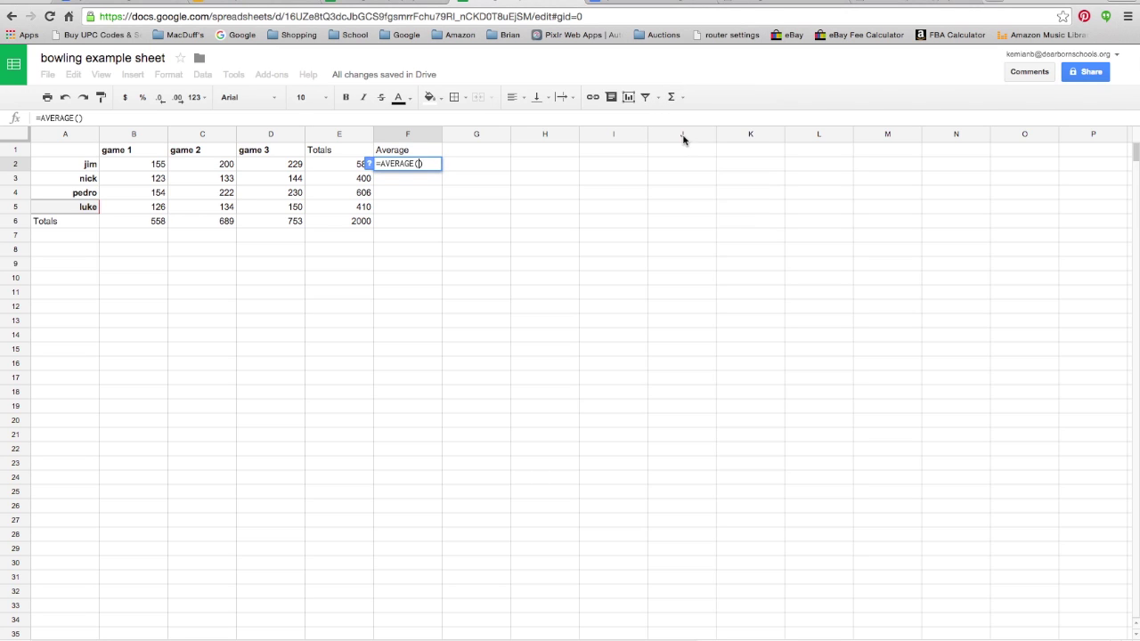
pyautogui.moveTo(131, 163); pyautogui.dragTo(258, 171)
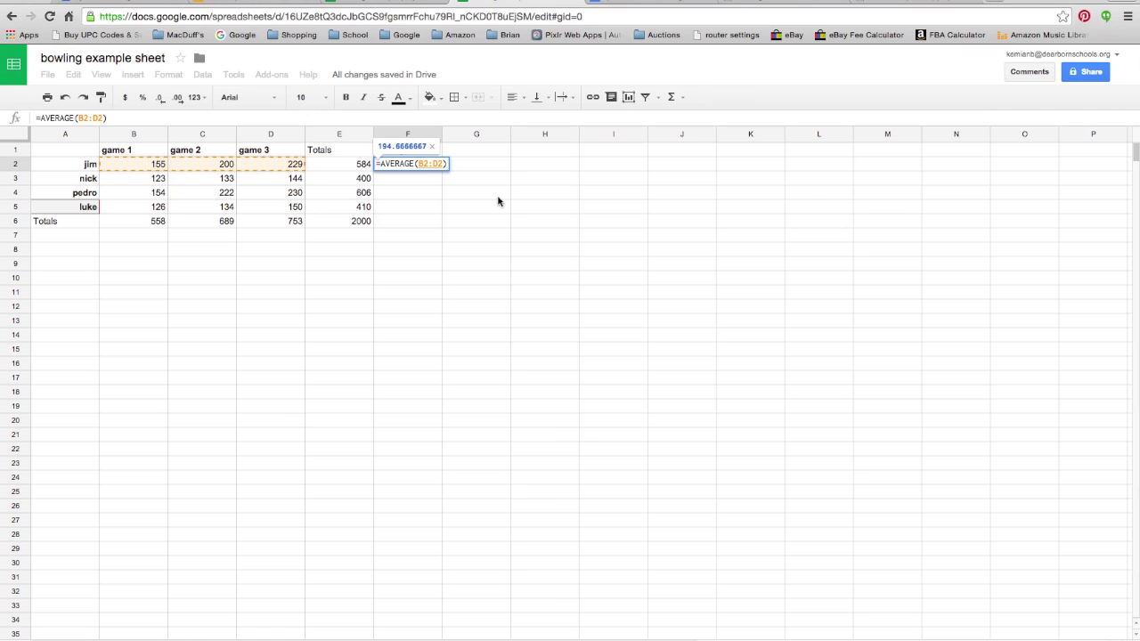
pyautogui.press('Return')
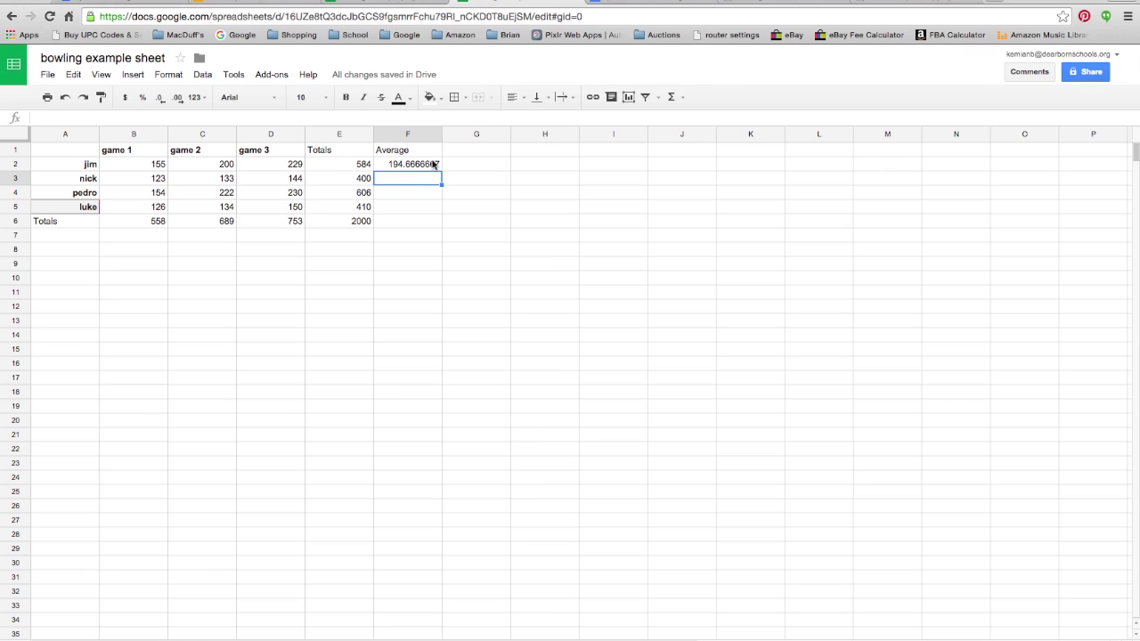
# Reduce the decimal places of the average in F2 until it shows as a whole number
pyautogui.click(418, 166)
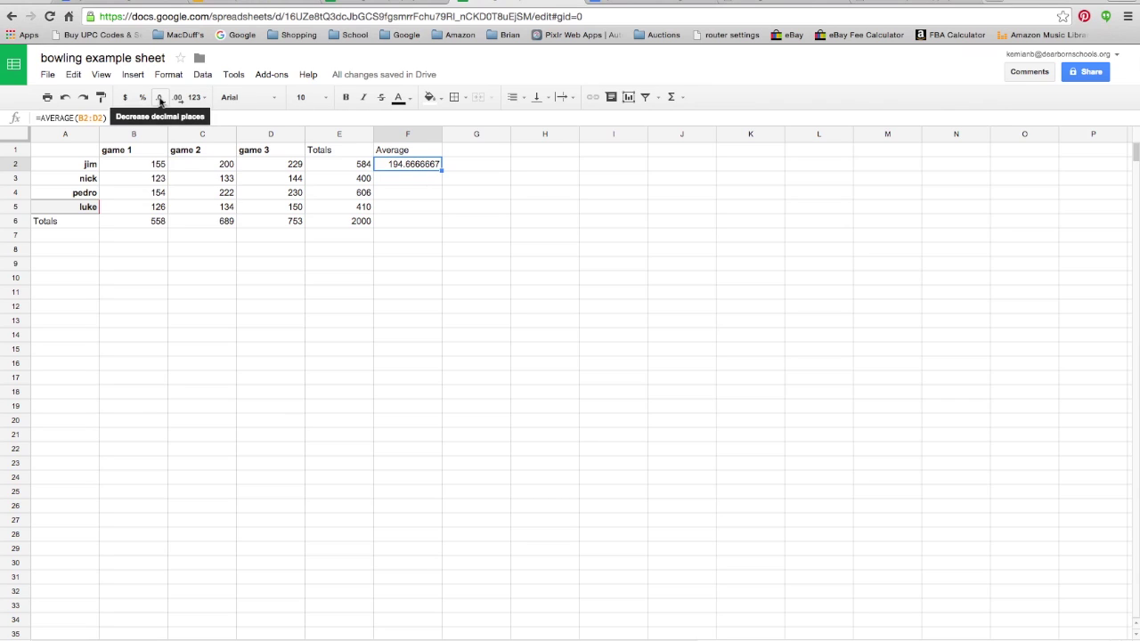
pyautogui.click(161, 98)
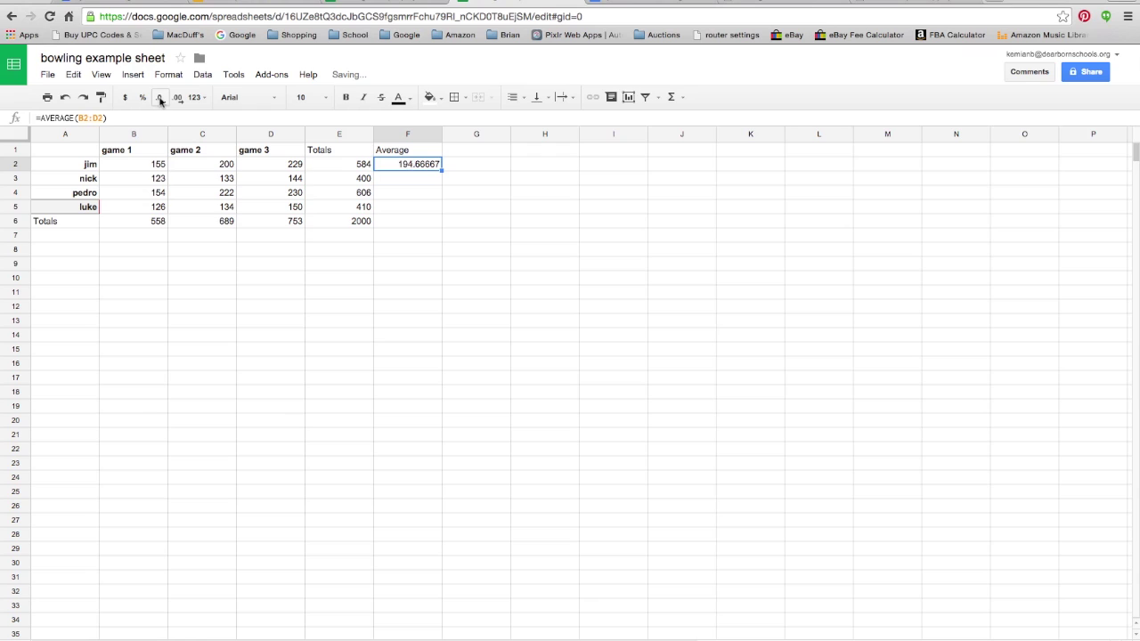
pyautogui.click(160, 98)
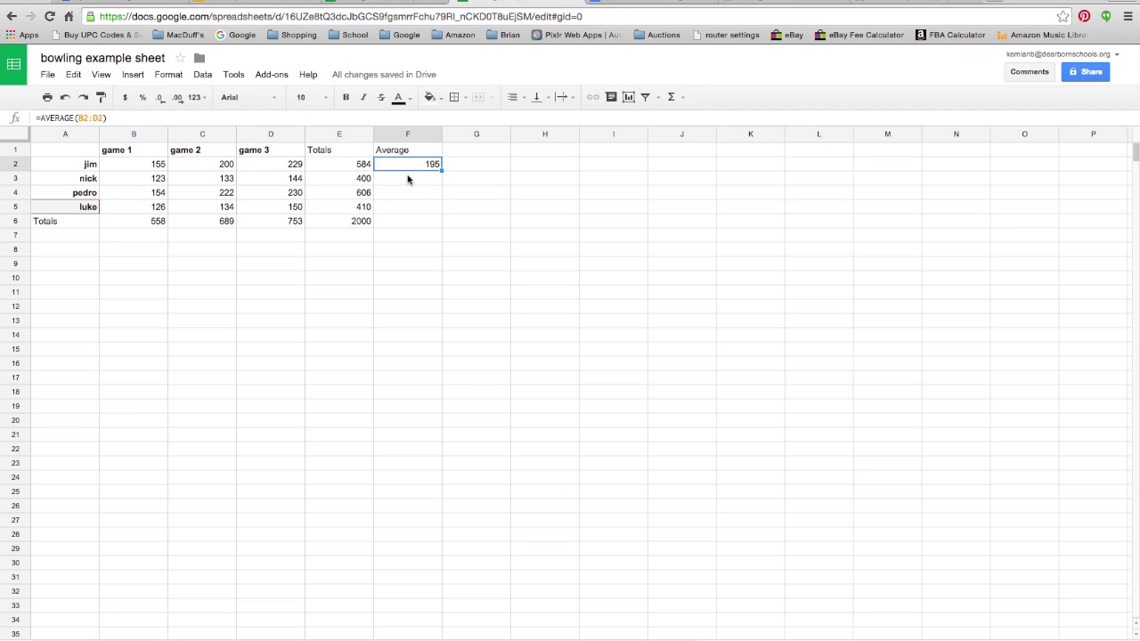
# Copy the average formula from F2 and paste it into F3:F5 for the other three bowlers
pyautogui.click(80, 81)
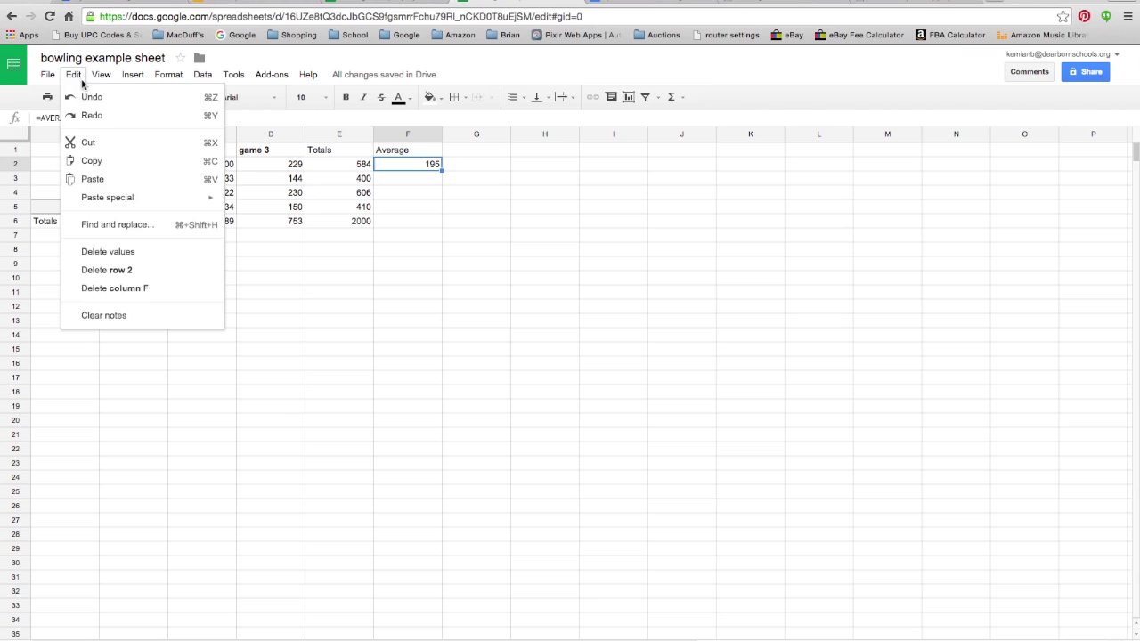
pyautogui.click(96, 161)
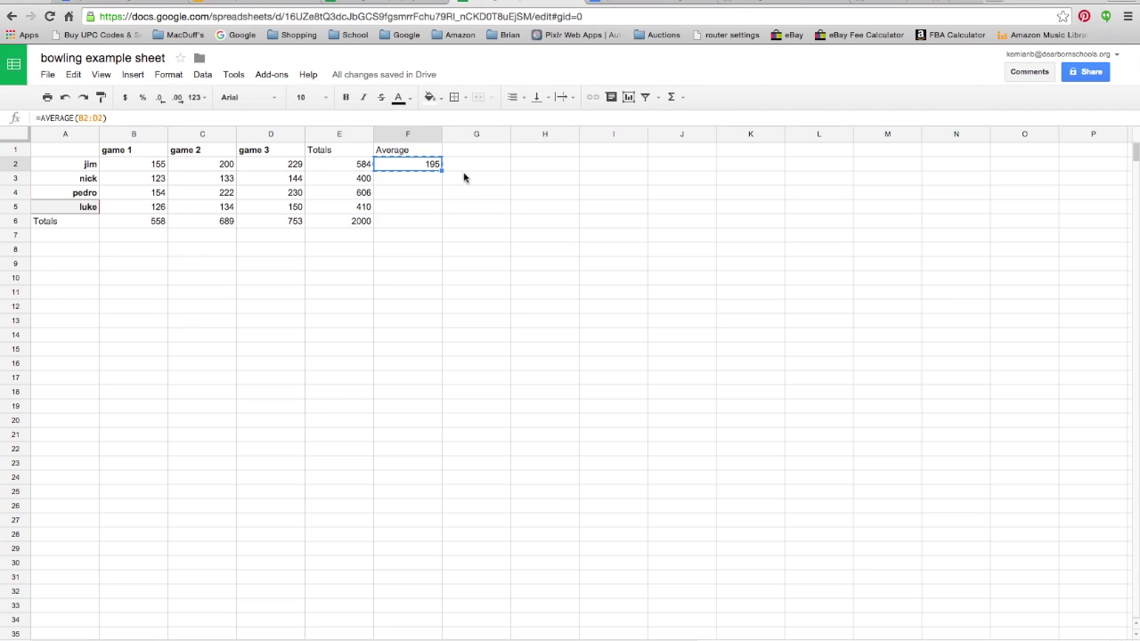
pyautogui.moveTo(419, 178); pyautogui.dragTo(417, 210)
pyautogui.click(74, 75)
pyautogui.click(81, 179)
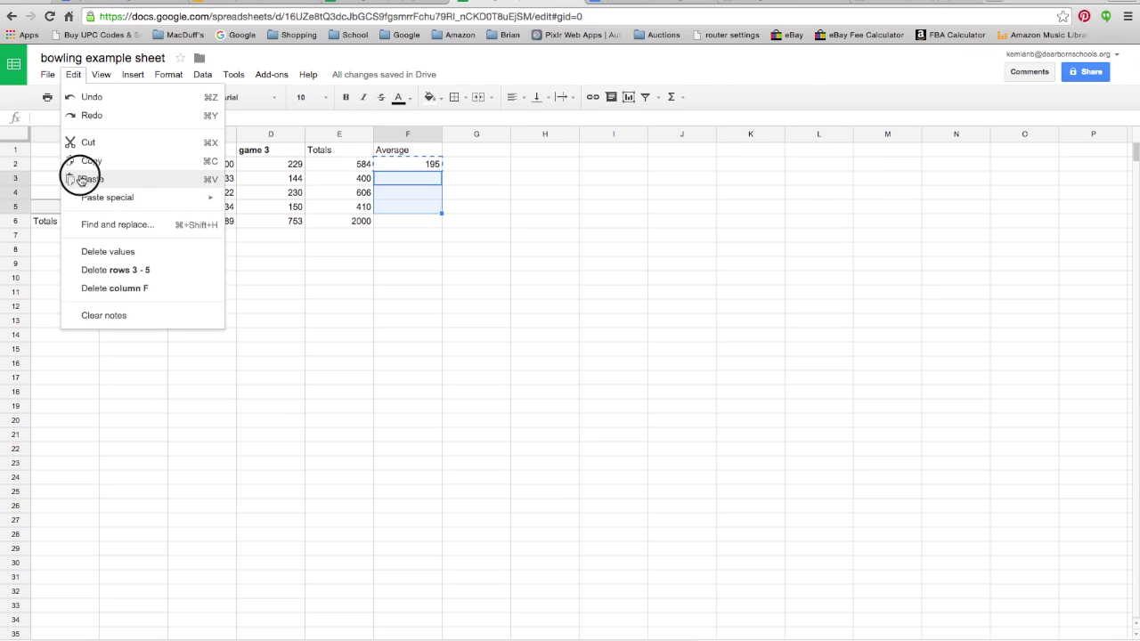
pyautogui.click(414, 164)
pyautogui.click(428, 209)
pyautogui.click(426, 195)
pyautogui.click(427, 182)
pyautogui.click(428, 170)
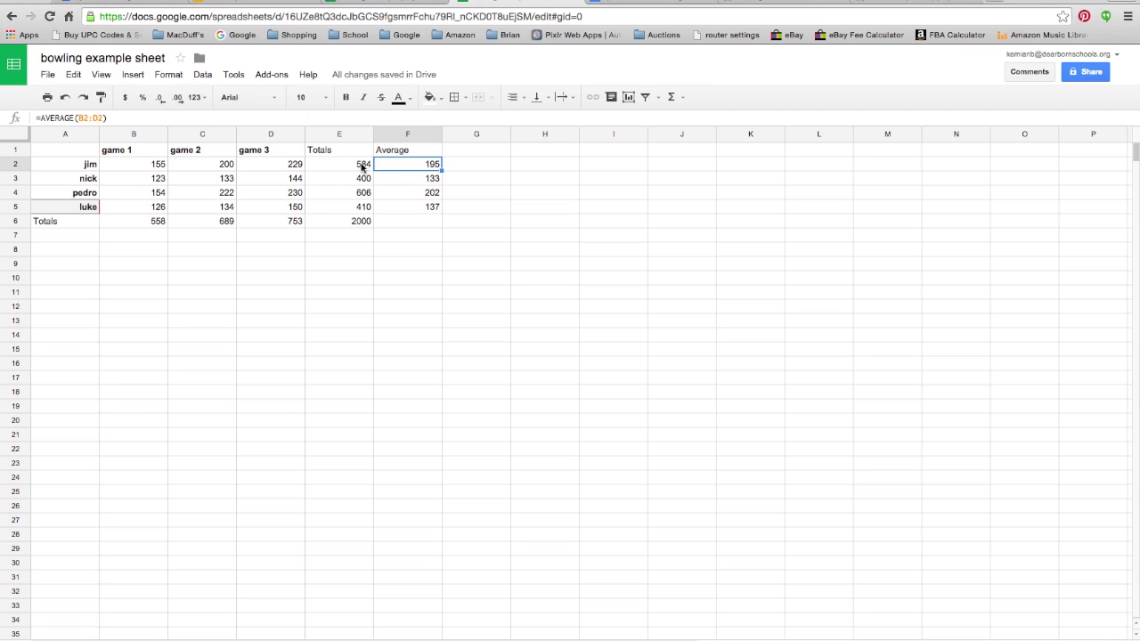
# Insert the recommended clustered column chart of the bowlers' three game scores from range A1:D5
pyautogui.moveTo(78, 152); pyautogui.dragTo(272, 217)
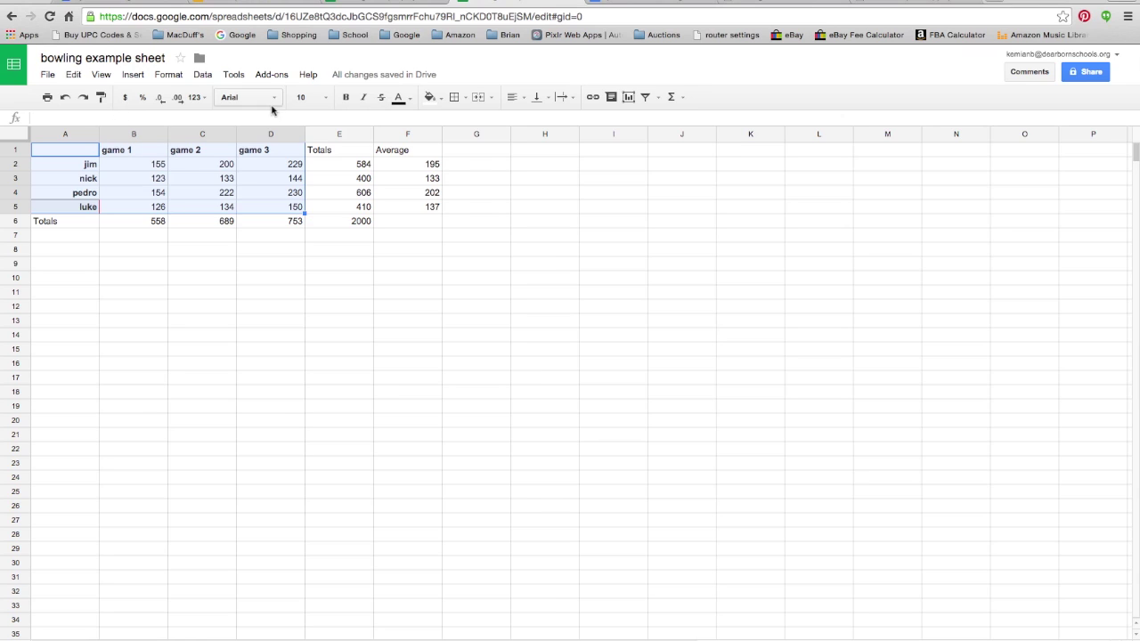
pyautogui.click(629, 98)
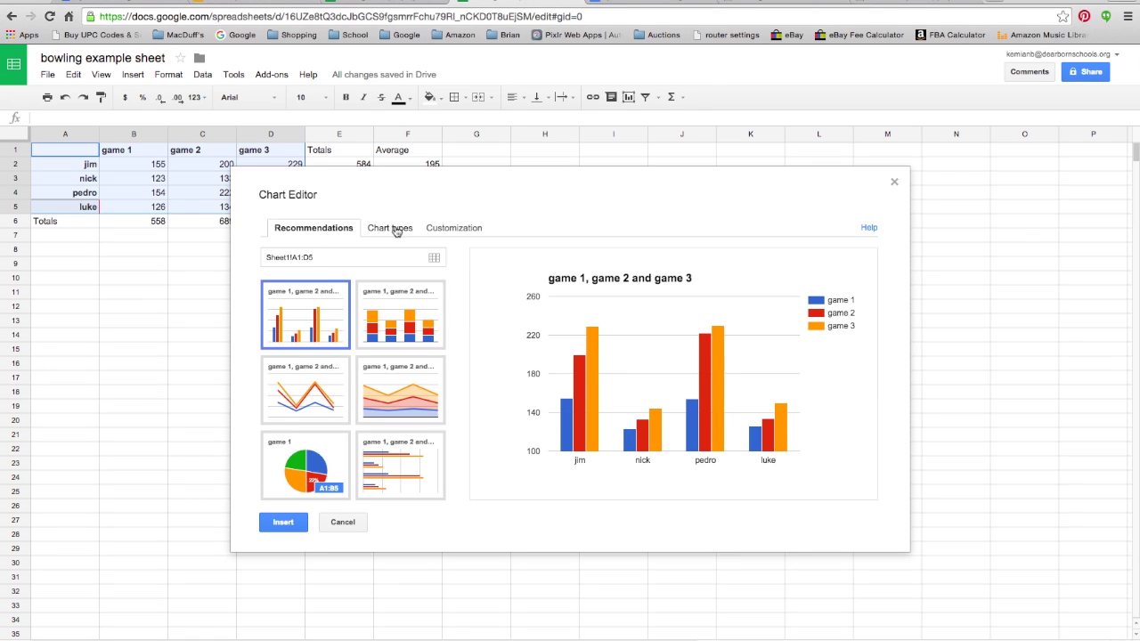
pyautogui.click(444, 231)
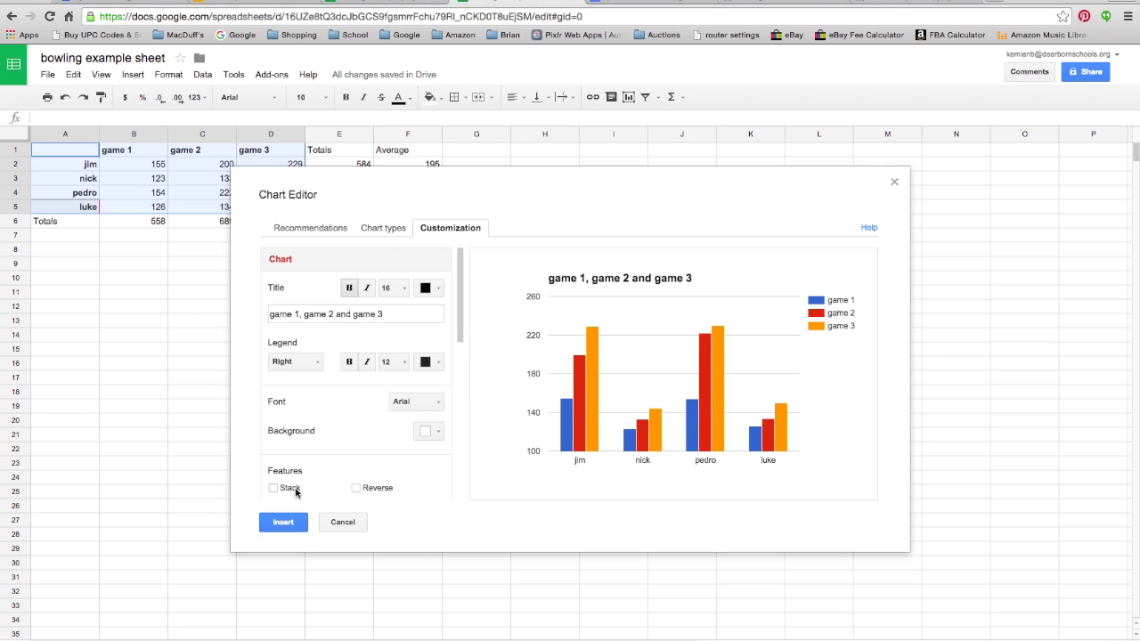
pyautogui.moveTo(461, 328); pyautogui.dragTo(456, 263)
pyautogui.click(284, 524)
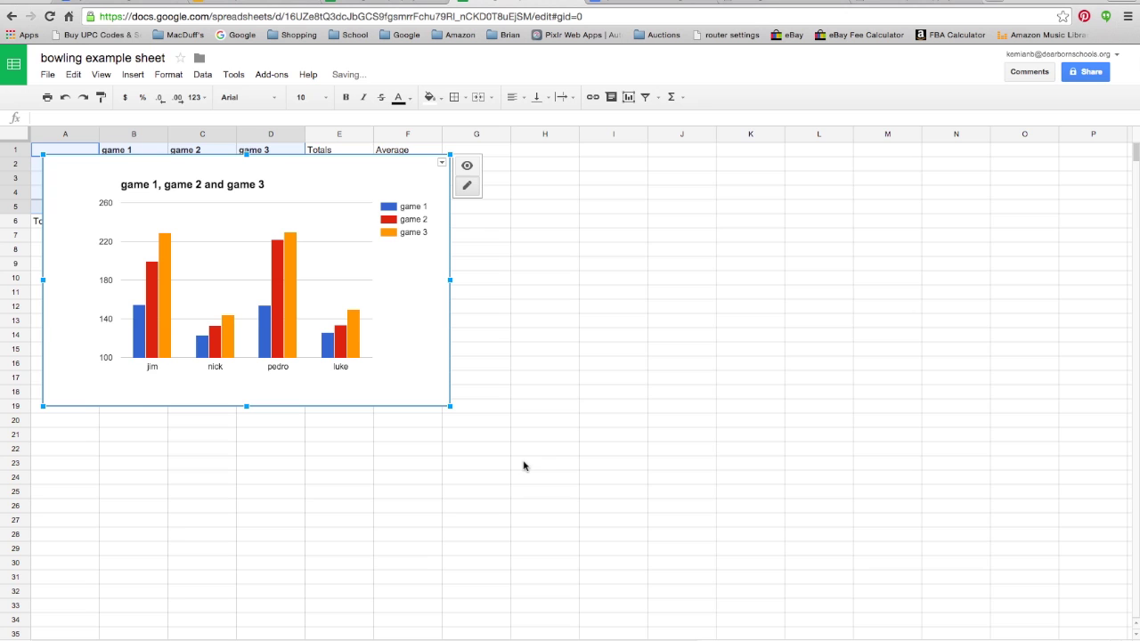
# Move the chart below the score table so that it starts at row 8 near column A
pyautogui.click(291, 164)
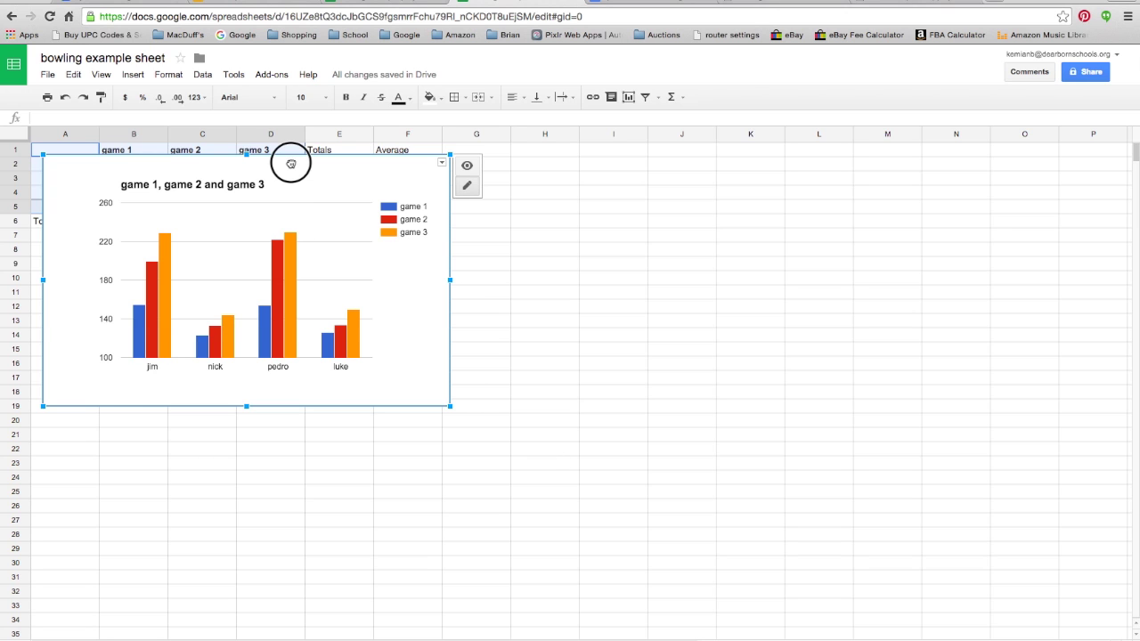
pyautogui.moveTo(291, 164); pyautogui.dragTo(275, 250)
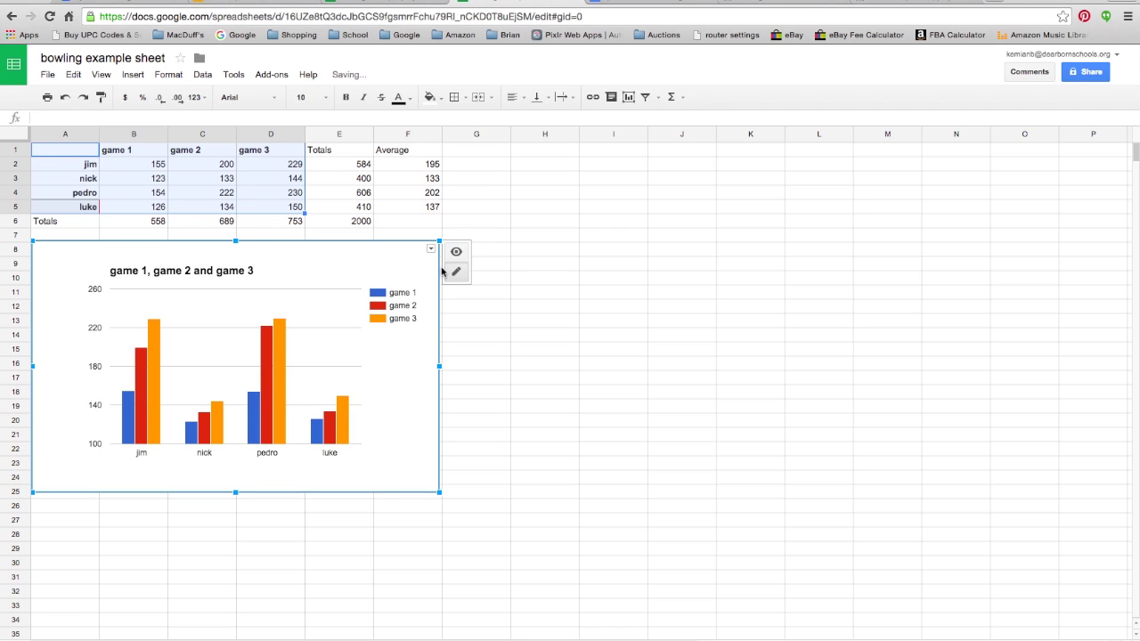
pyautogui.click(496, 196)
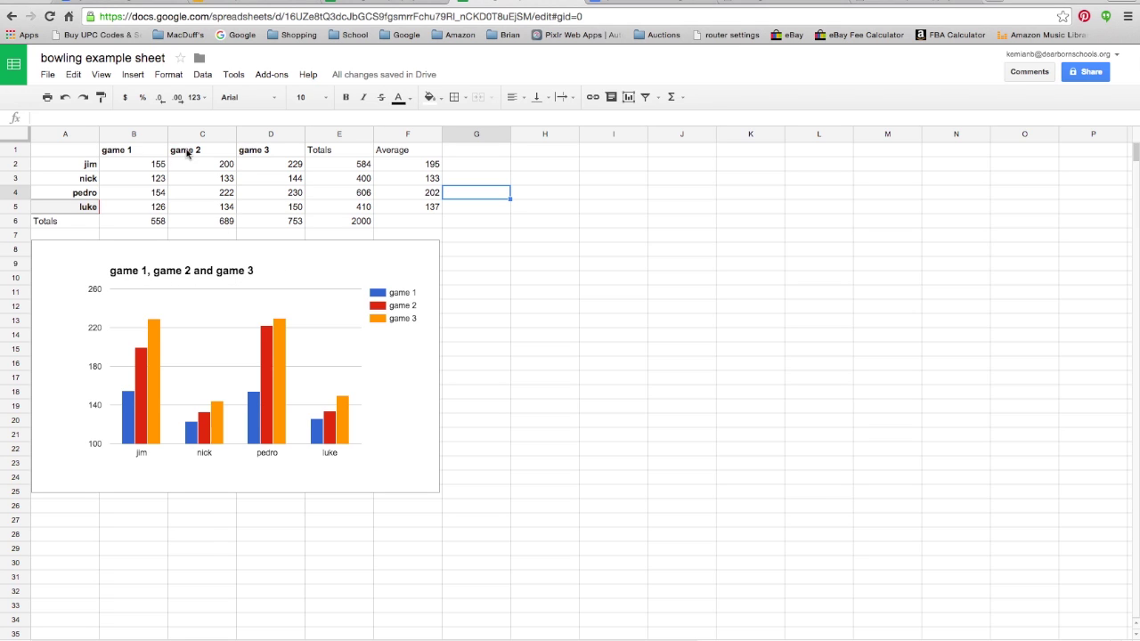
# Change the chart title to "team name"
pyautogui.click(198, 272)
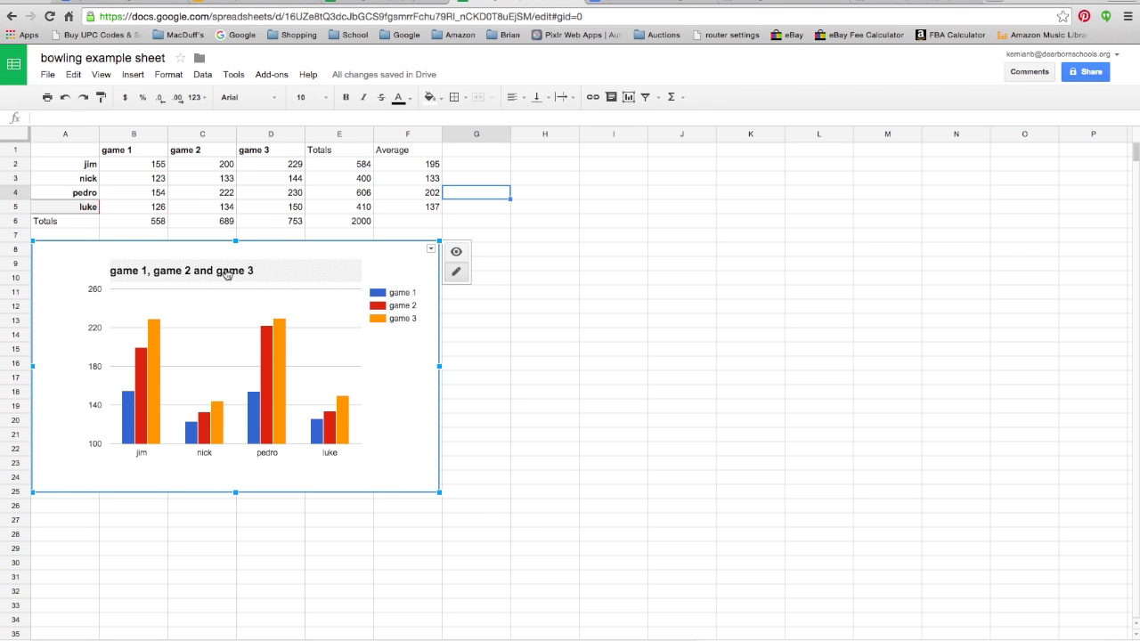
pyautogui.click(227, 275)
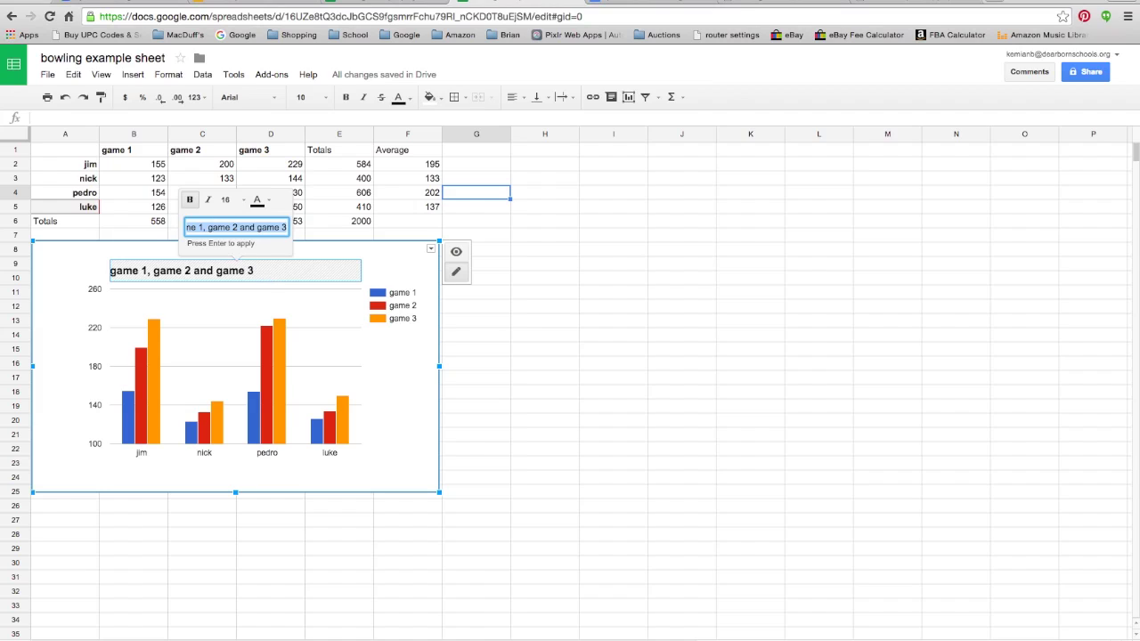
pyautogui.write('team name')
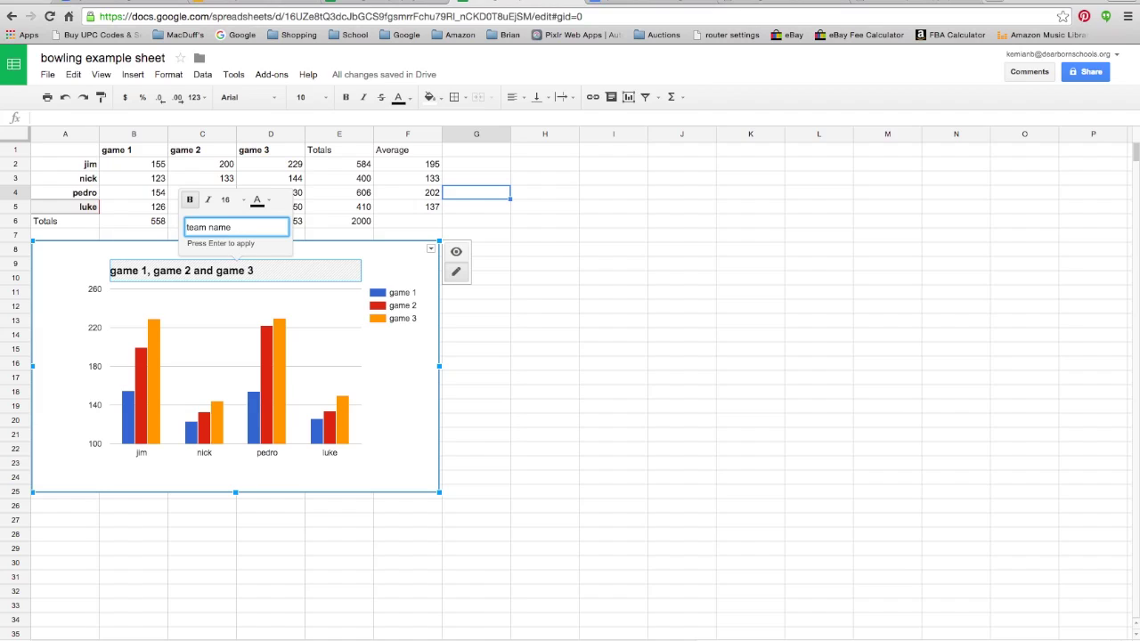
pyautogui.click(496, 397)
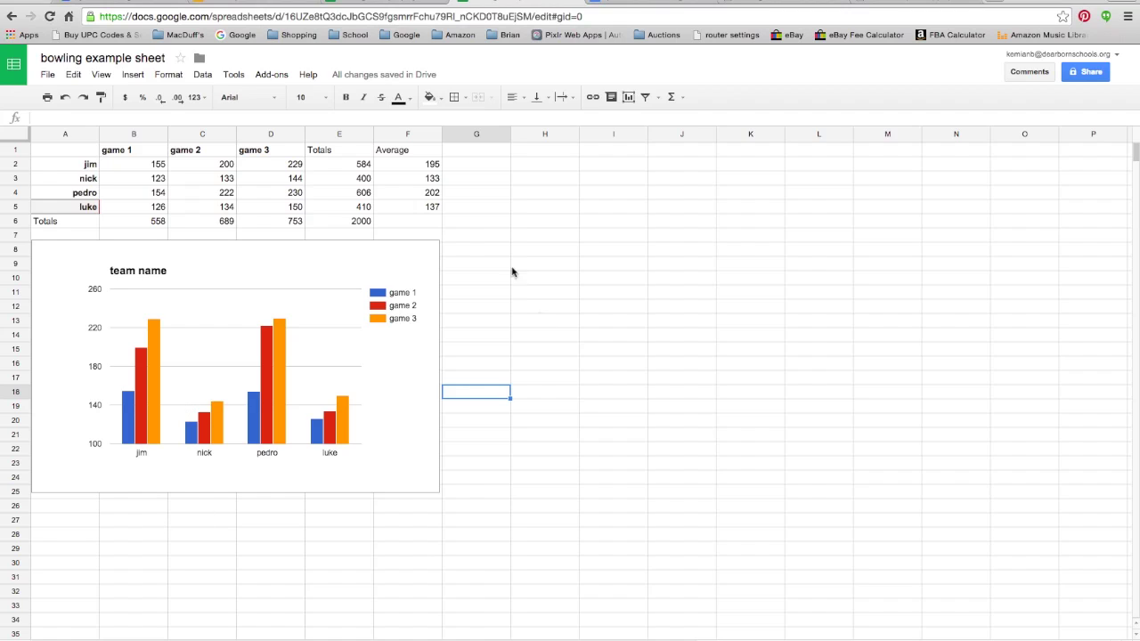
pyautogui.click(488, 242)
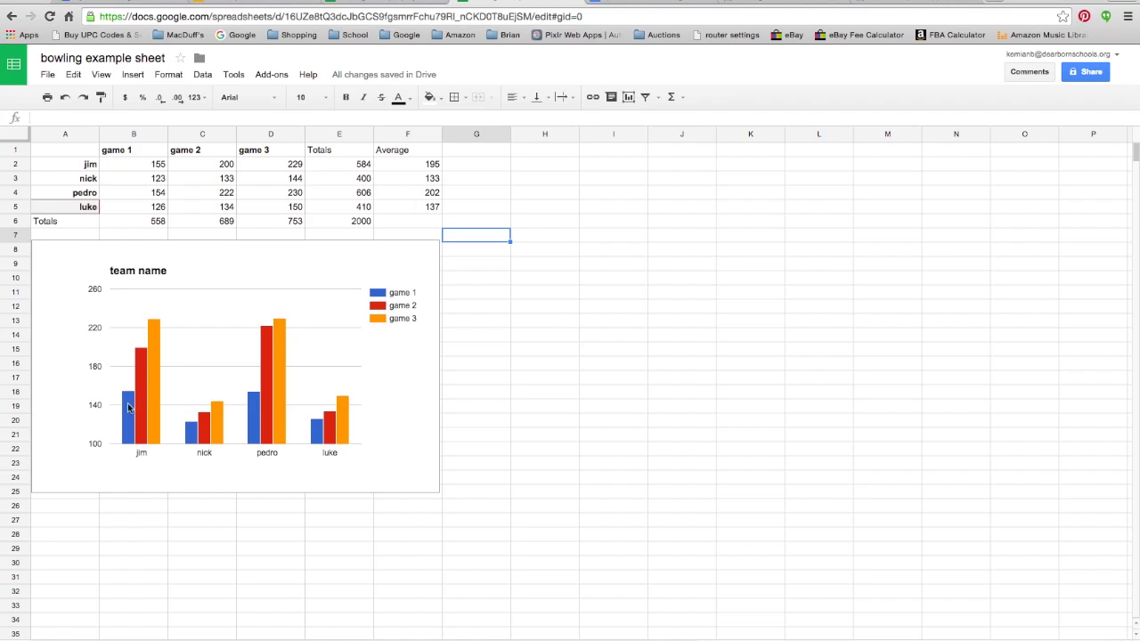